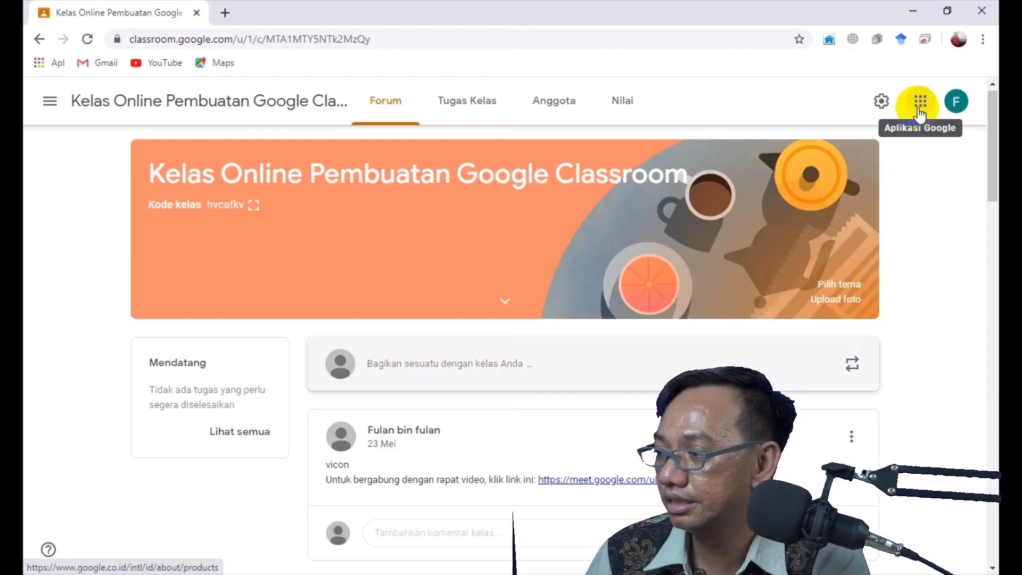
Launch Dokumen (Google Docs) in a new tab from the Google apps menu
{"action": "left_click", "coordinate": [918, 110]}
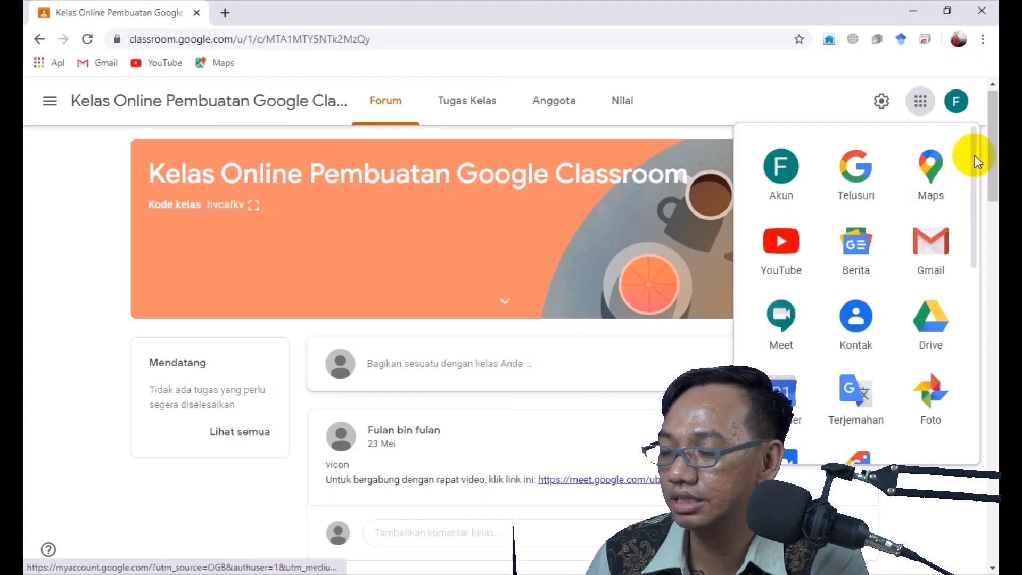
{"action": "left_click_drag", "start_coordinate": [977, 162], "coordinate": [949, 278]}
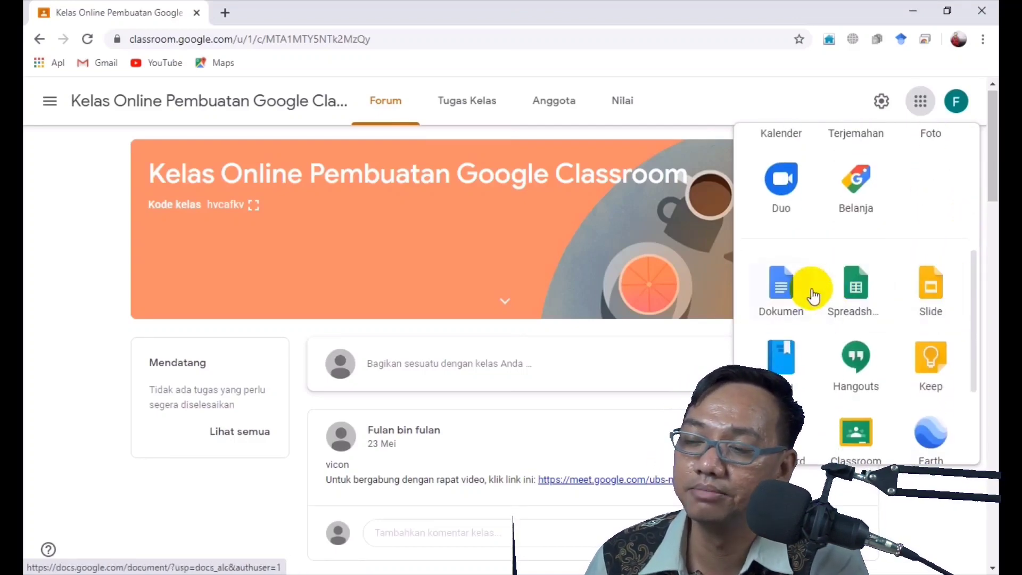
{"action": "left_click", "coordinate": [779, 288]}
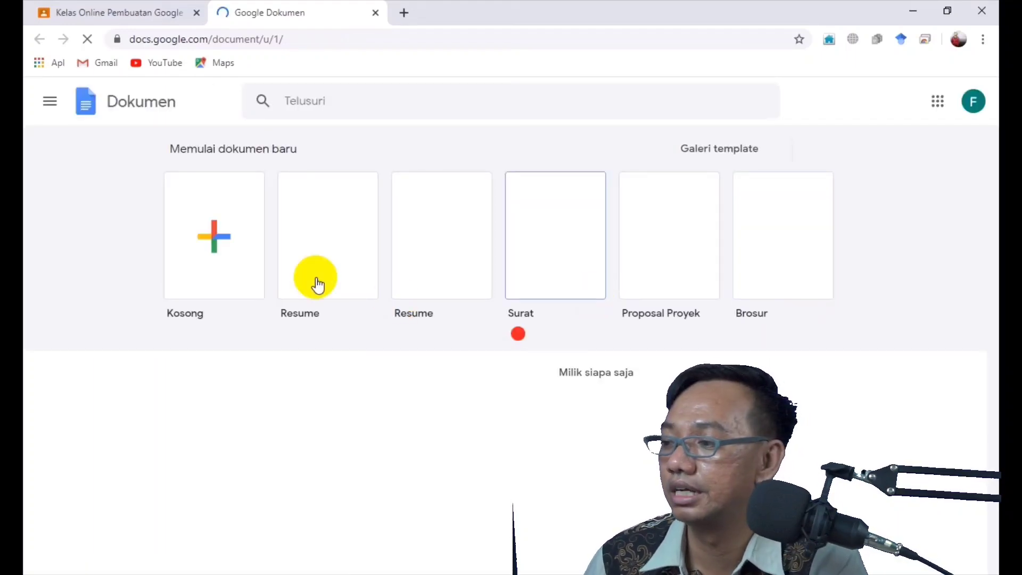
Start a blank doc with 'Materi 1 Integrasi google dokumen' and 'isi materinya' on separate lines
{"action": "left_click", "coordinate": [221, 270]}
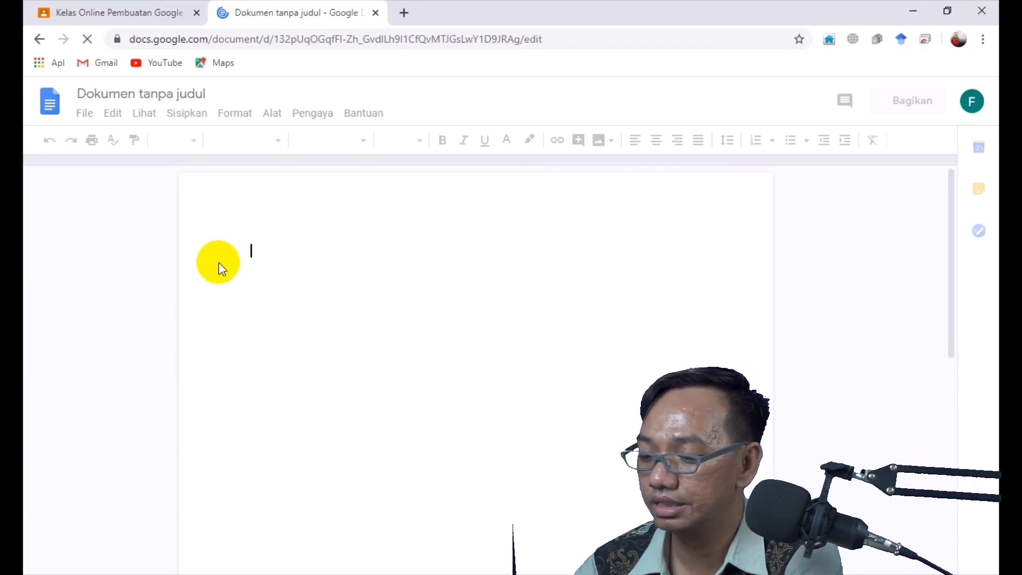
{"action": "type", "text": "Mate"}
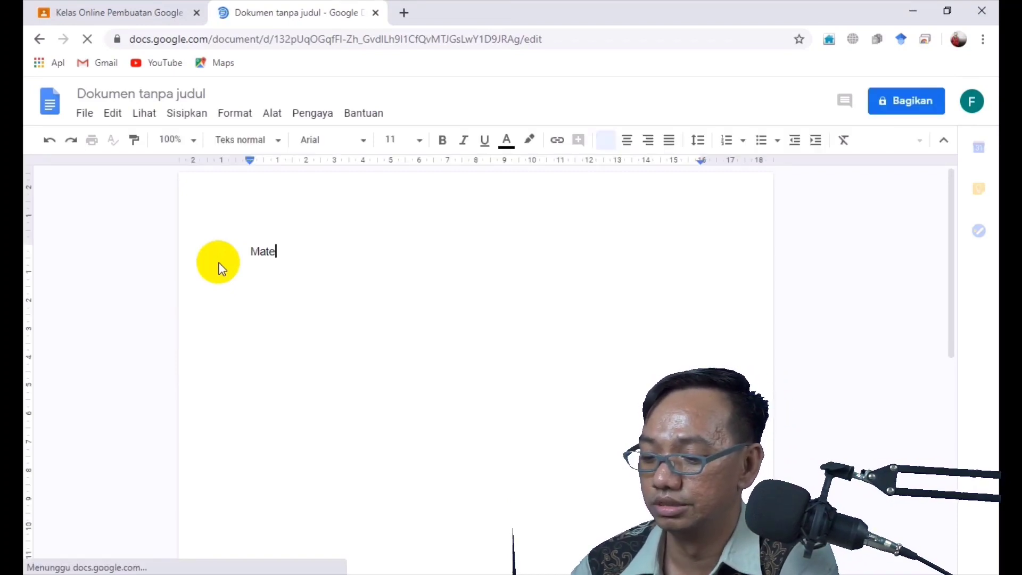
{"action": "type", "text": "ri 1"}
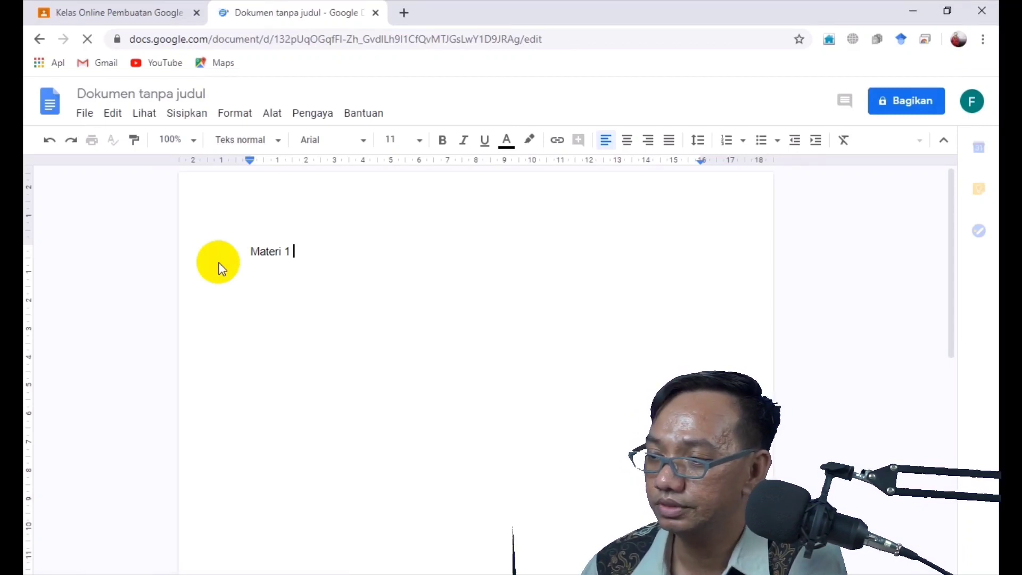
{"action": "type", "text": "Integrasi google dokumen"}
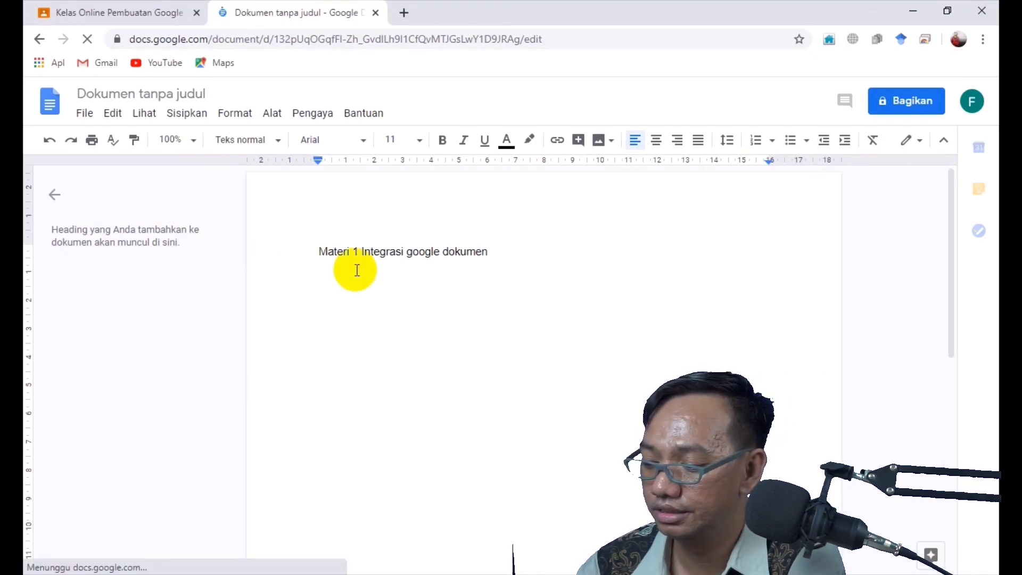
{"action": "key", "text": "Return"}
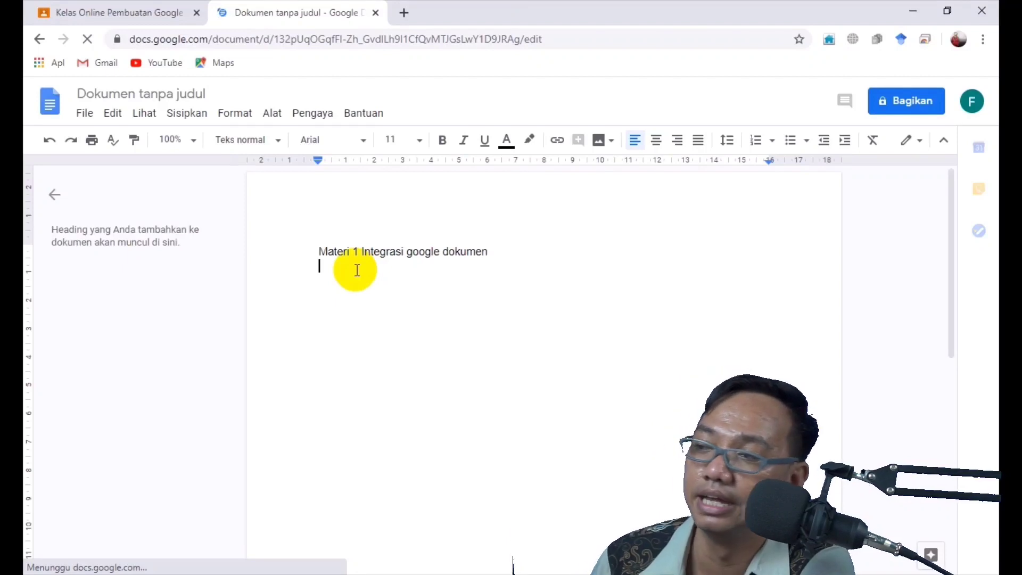
{"action": "type", "text": "isi materinya"}
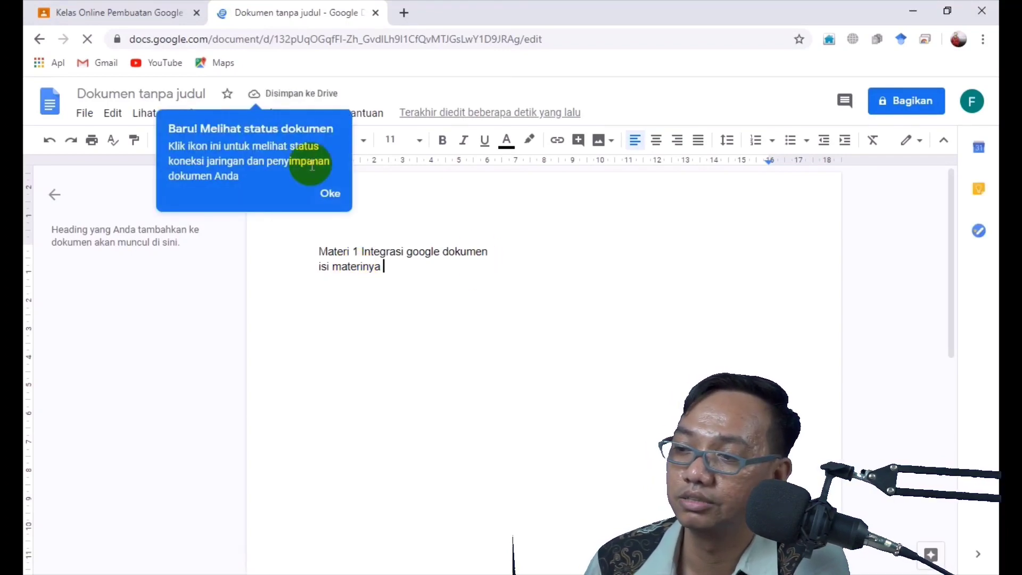
{"action": "left_click", "coordinate": [334, 195]}
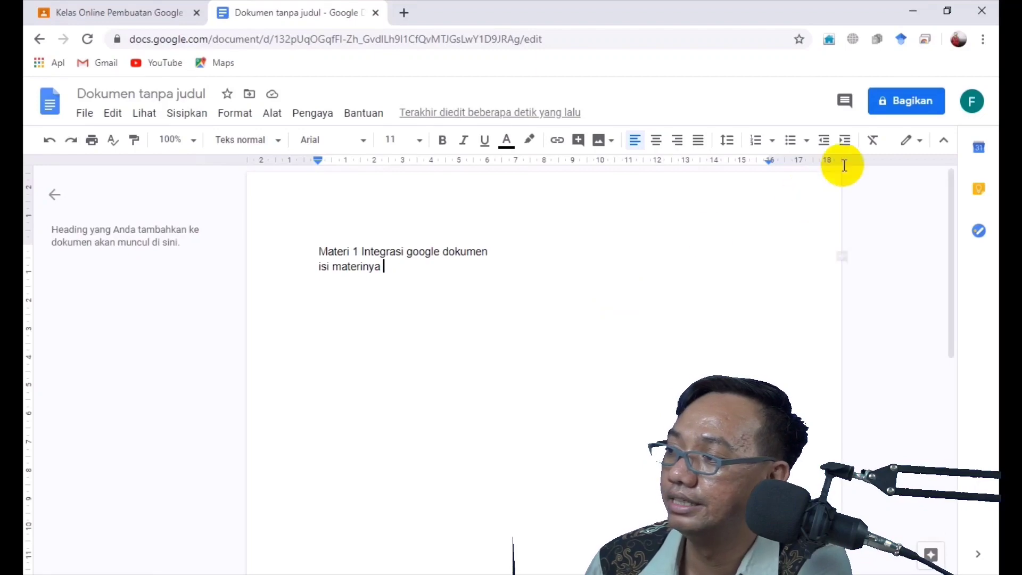
Save the document under the suggested name 'Materi 1 Integrasi google dokumen' when sharing
{"action": "left_click", "coordinate": [916, 108]}
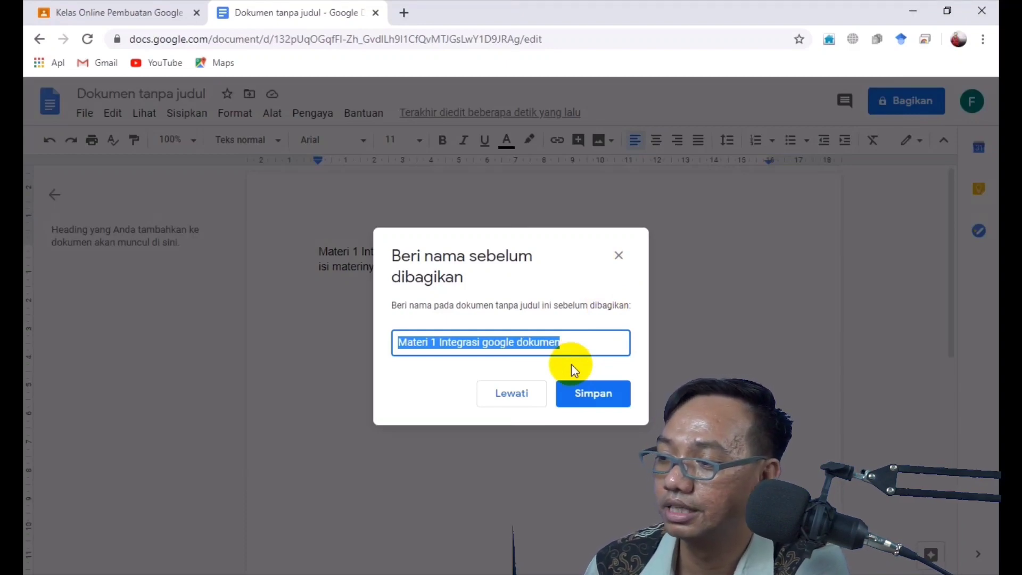
{"action": "left_click", "coordinate": [582, 391]}
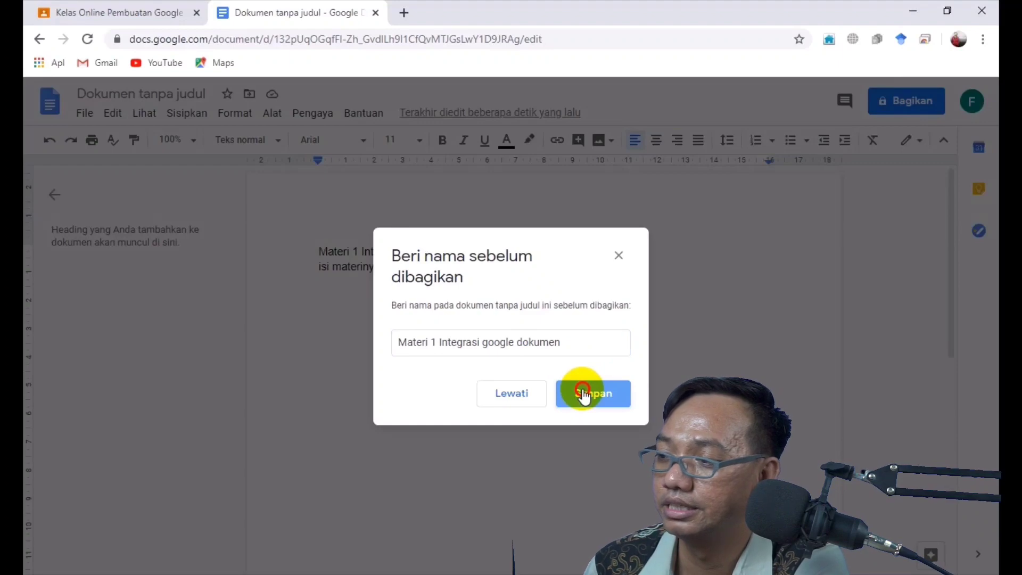
{"action": "left_click", "coordinate": [582, 394]}
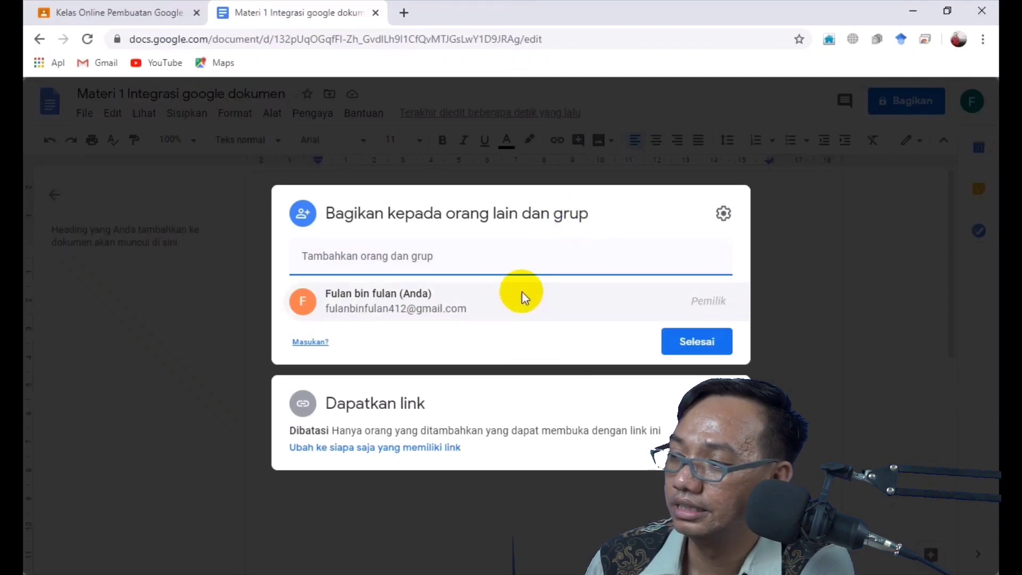
Review the sharing settings, then copy the document's sharing link
{"action": "left_click", "coordinate": [724, 214]}
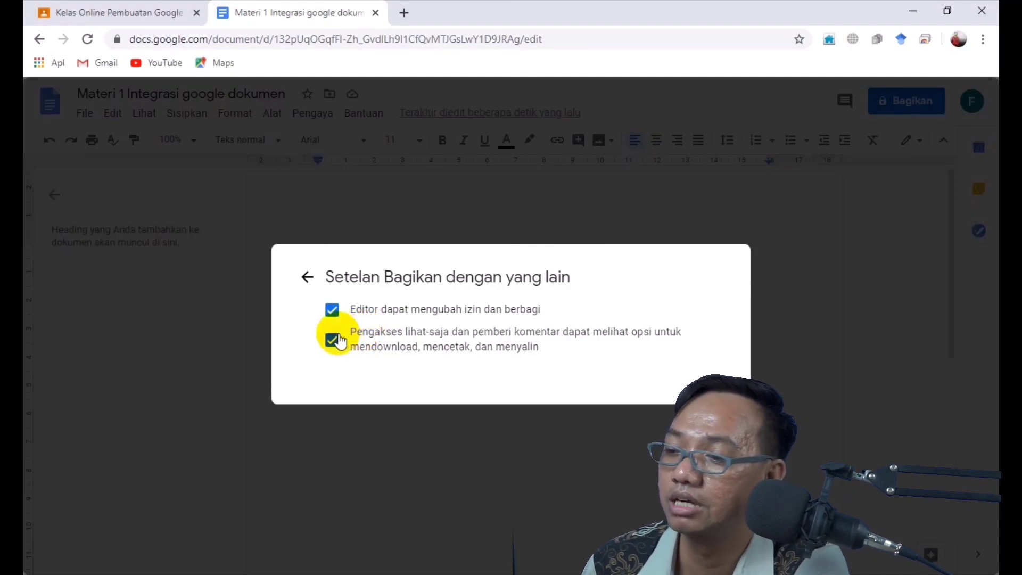
{"action": "left_click", "coordinate": [314, 284]}
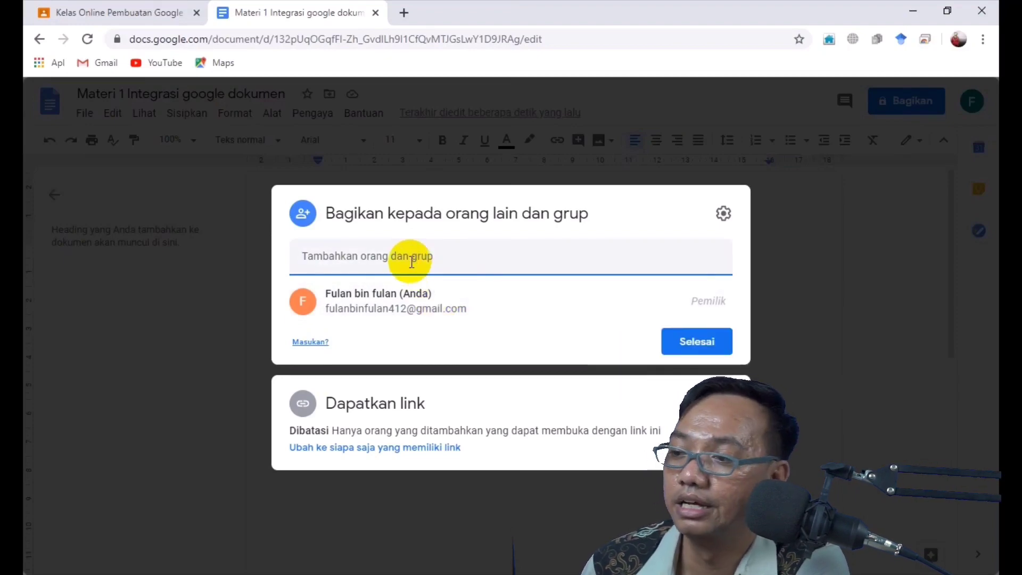
{"action": "left_click", "coordinate": [308, 217]}
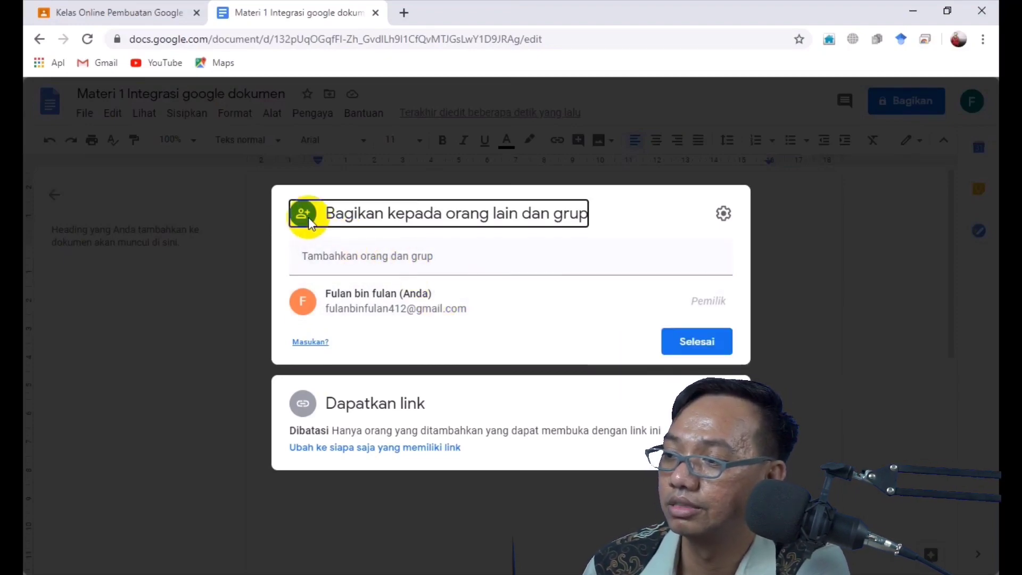
{"action": "left_click", "coordinate": [385, 256]}
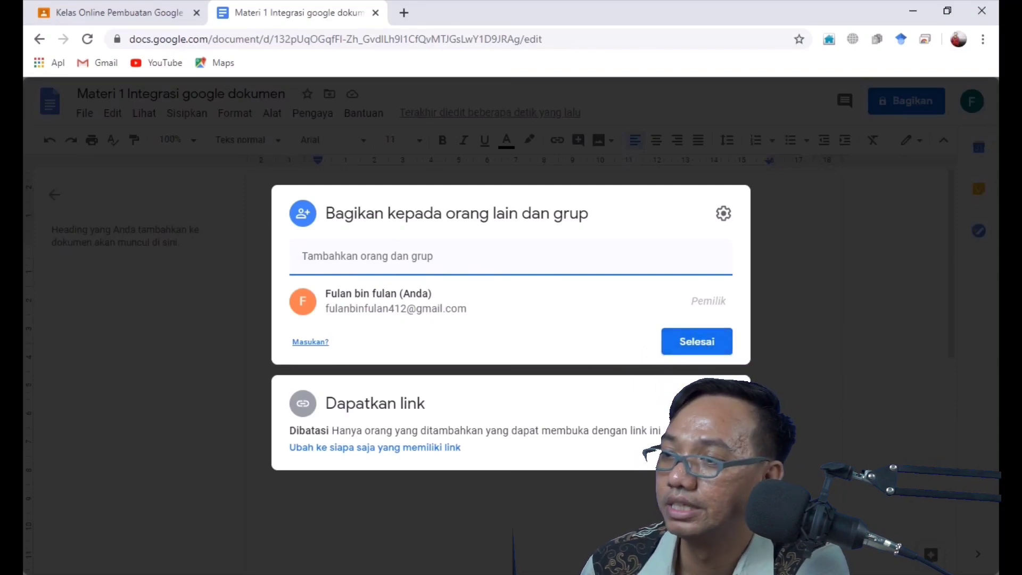
{"action": "left_click", "coordinate": [716, 403]}
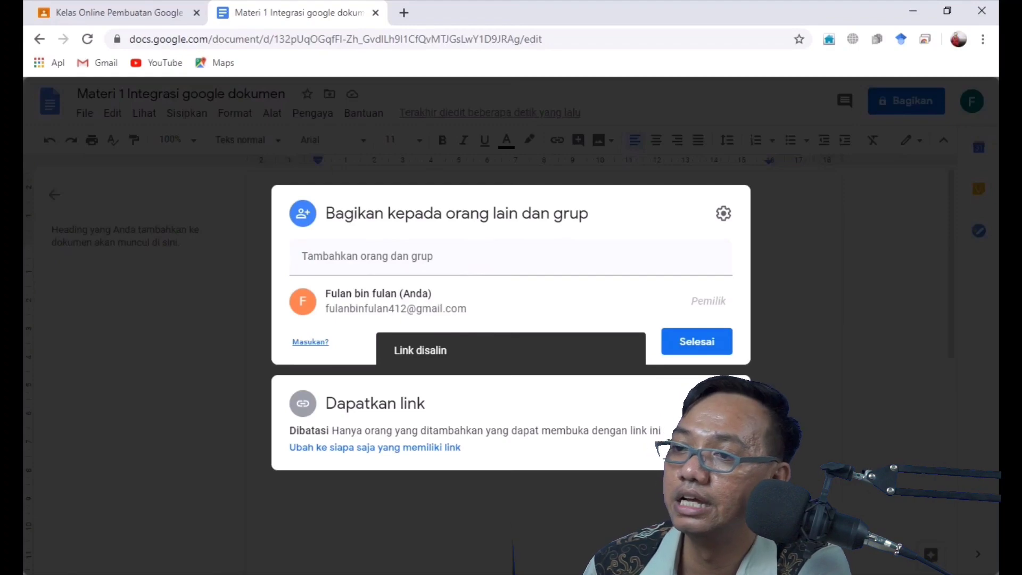
Post 'google dokumen' with the pasted Docs link to the class stream, then close the Docs tab
{"action": "left_click", "coordinate": [102, 6]}
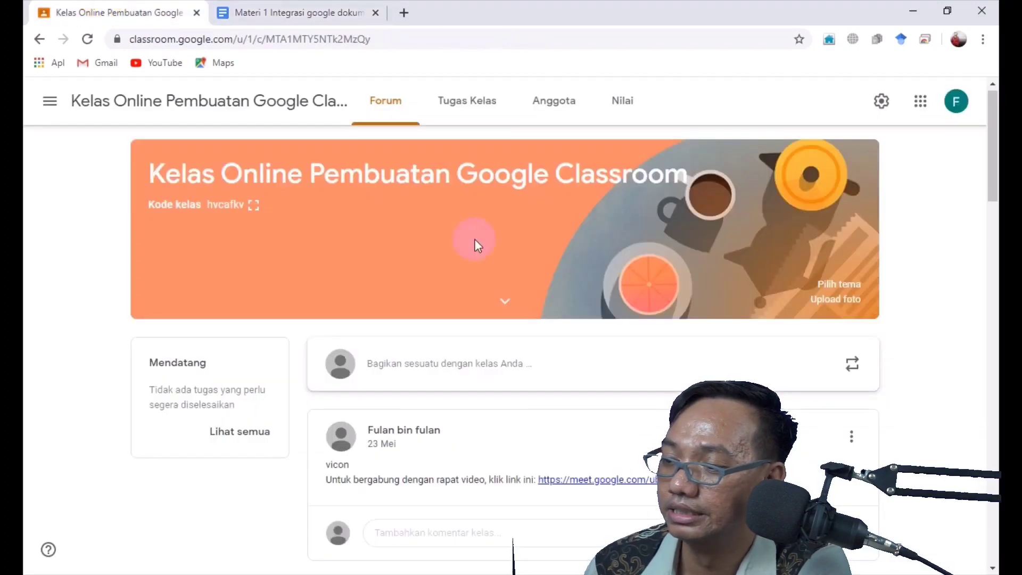
{"action": "left_click", "coordinate": [405, 366]}
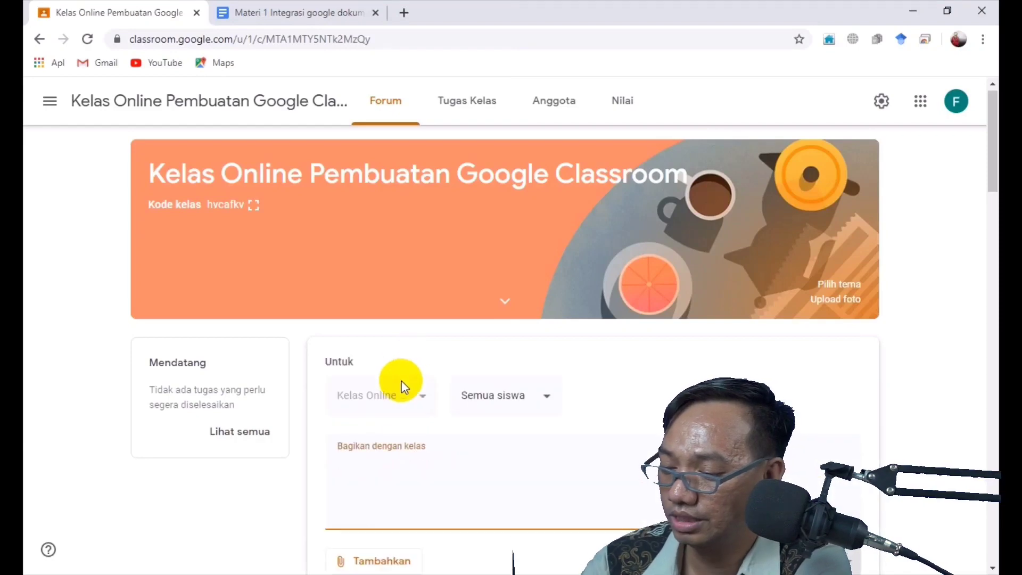
{"action": "type", "text": "google "}
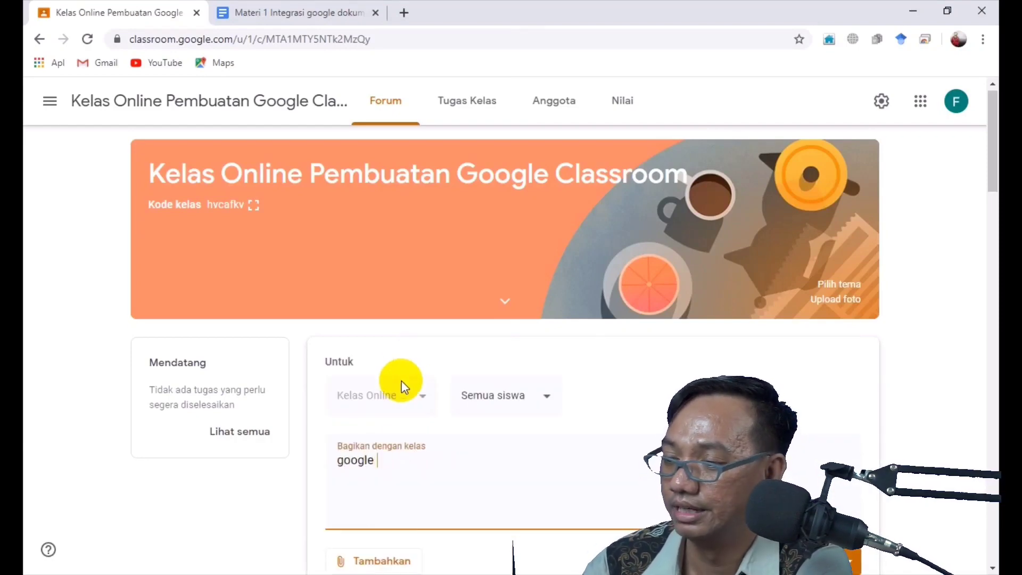
{"action": "type", "text": "dokumen"}
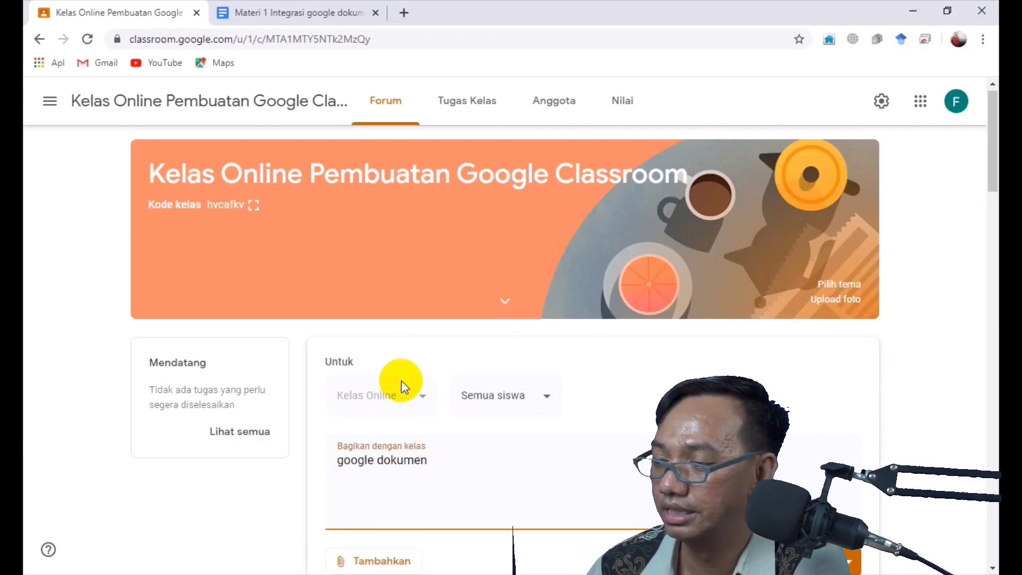
{"action": "key", "text": "Return"}
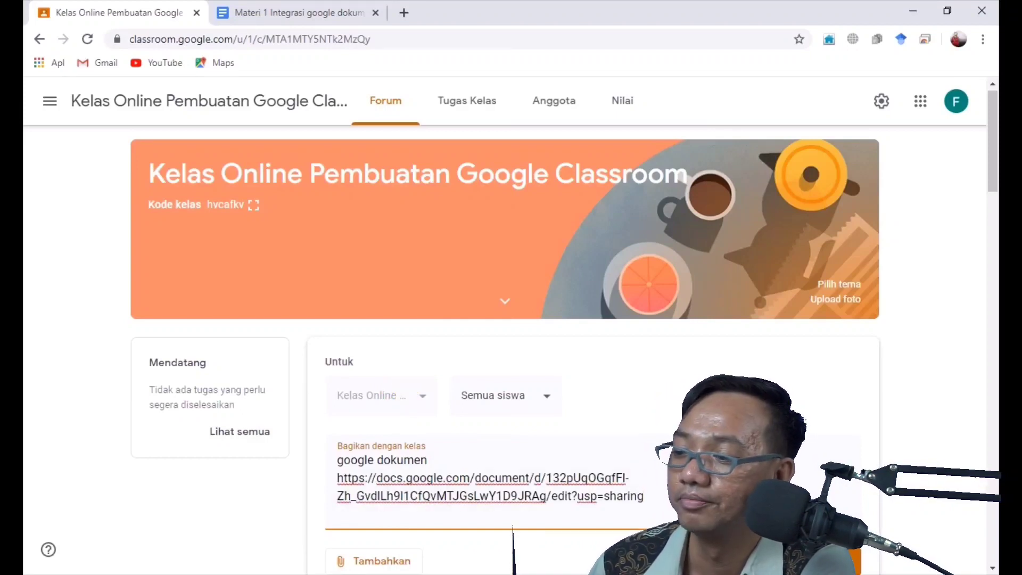
{"action": "left_click", "coordinate": [796, 561]}
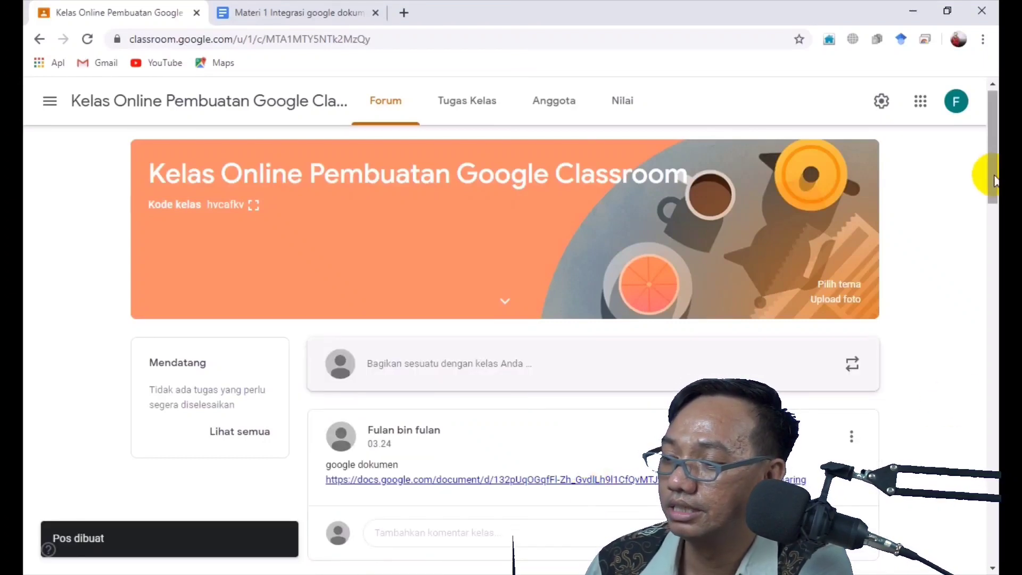
{"action": "left_click_drag", "start_coordinate": [993, 180], "coordinate": [992, 206]}
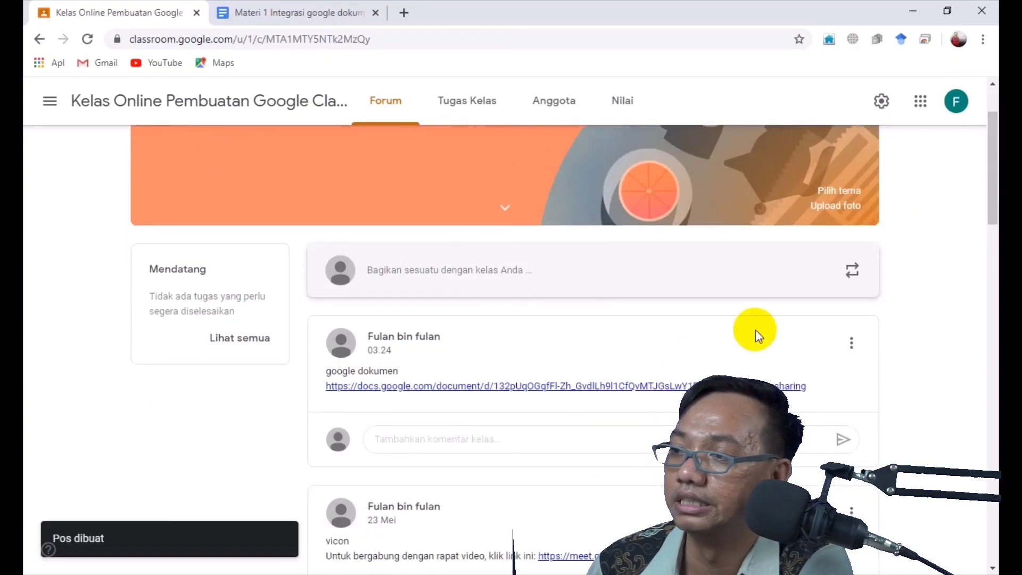
{"action": "left_click", "coordinate": [377, 12]}
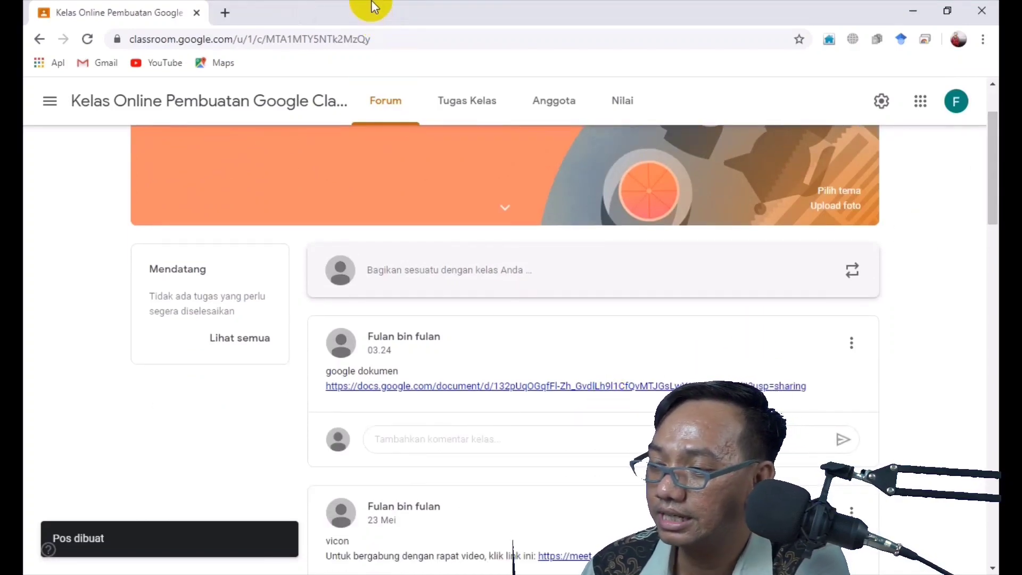
{"action": "left_click", "coordinate": [447, 386]}
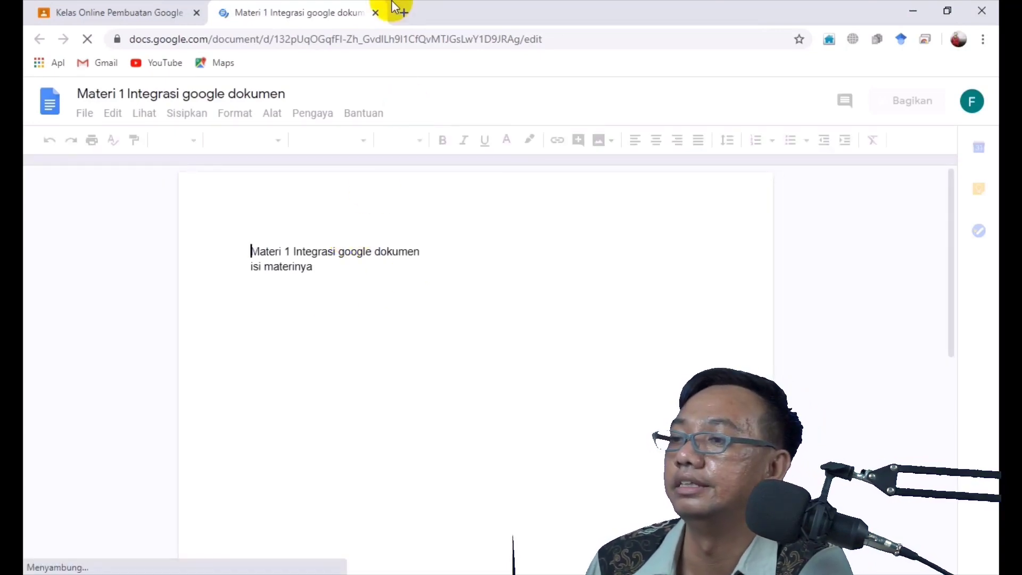
{"action": "left_click", "coordinate": [376, 13]}
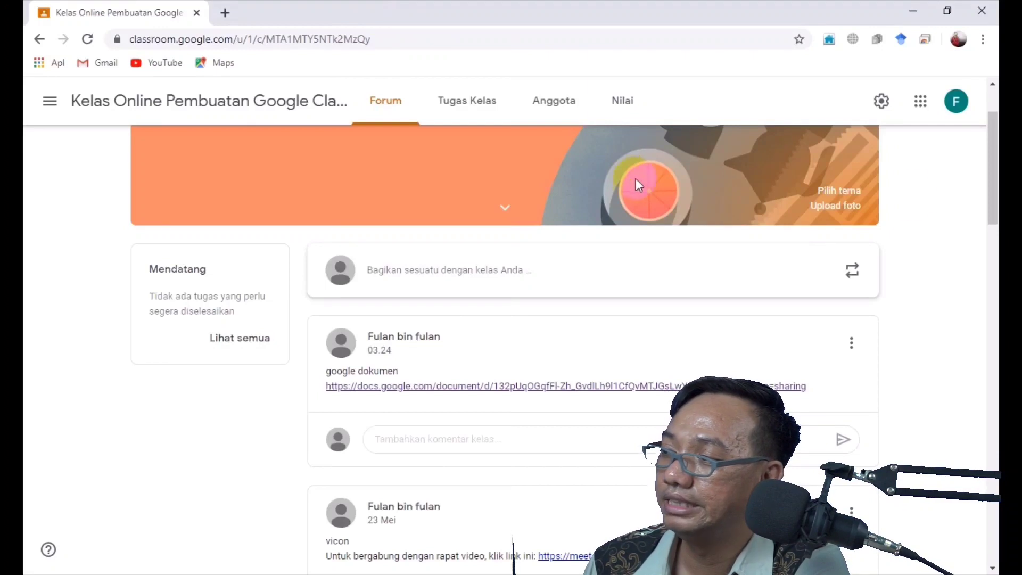
Launch Spreadsheet (Google Sheets) in a new tab from the Google apps menu
{"action": "left_click", "coordinate": [919, 101]}
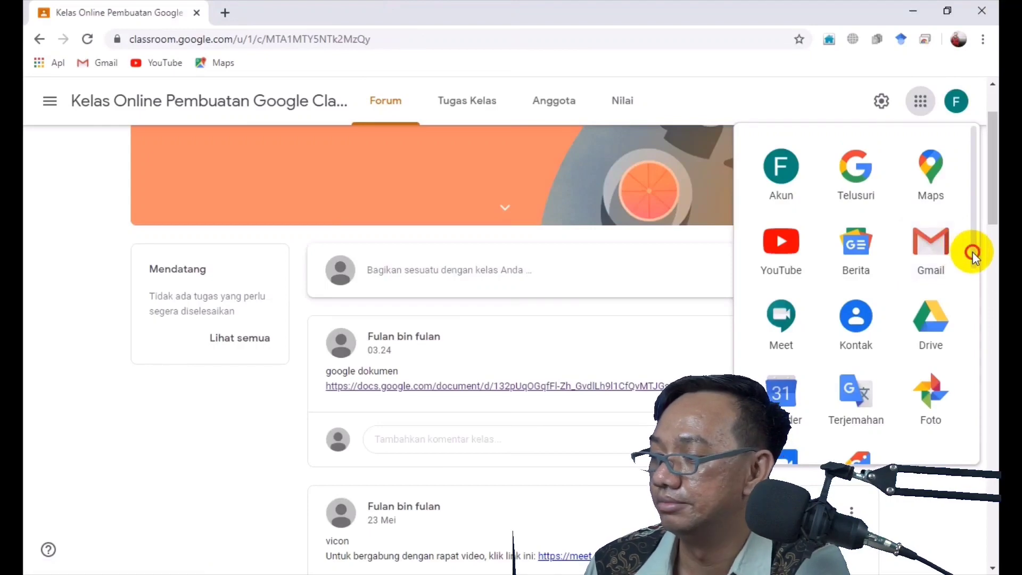
{"action": "left_click_drag", "start_coordinate": [972, 251], "coordinate": [972, 322]}
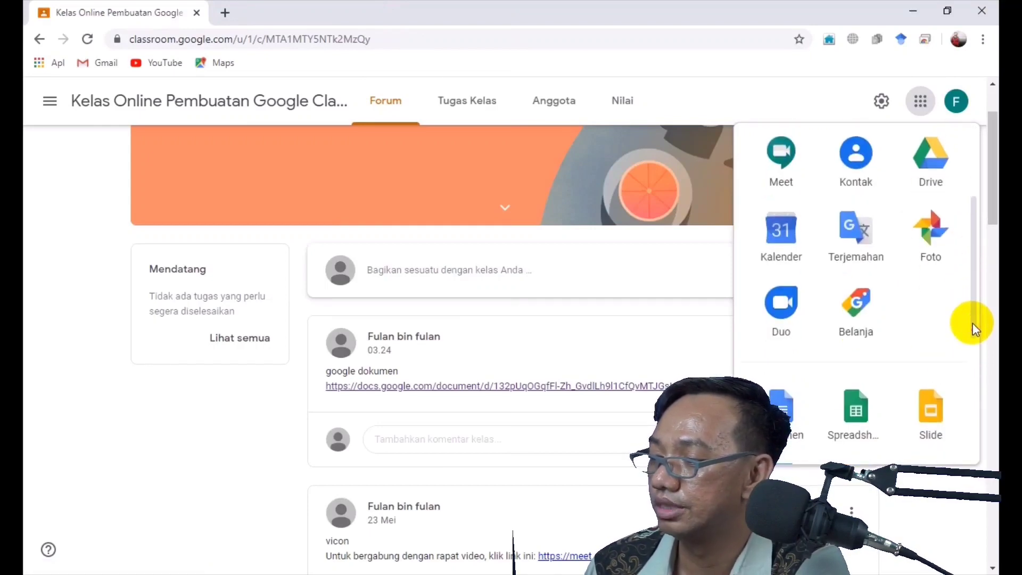
{"action": "left_click", "coordinate": [856, 397]}
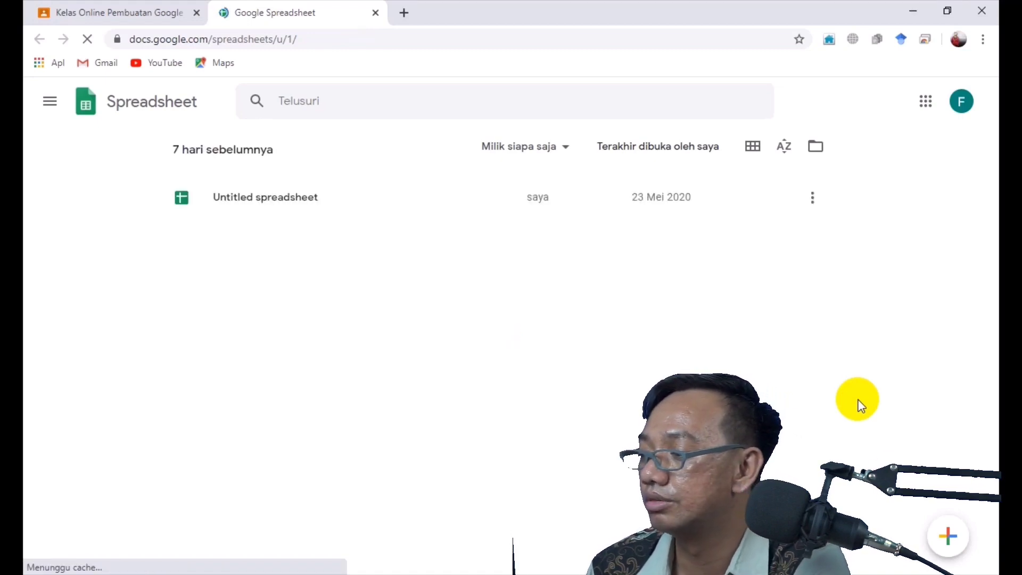
Create a new blank spreadsheet, returning to it after a help-page detour
{"action": "left_click", "coordinate": [945, 536]}
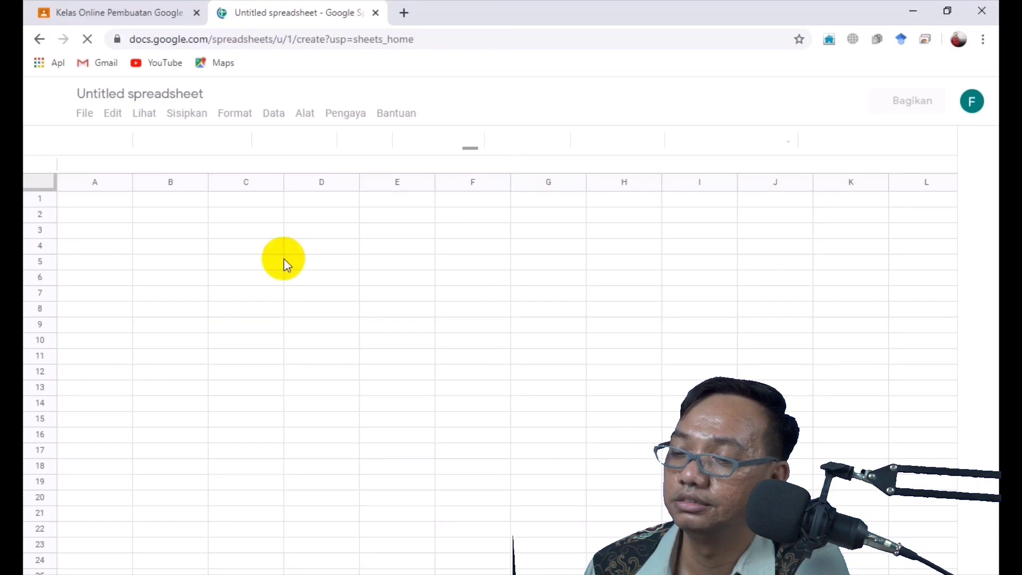
{"action": "left_click", "coordinate": [105, 199]}
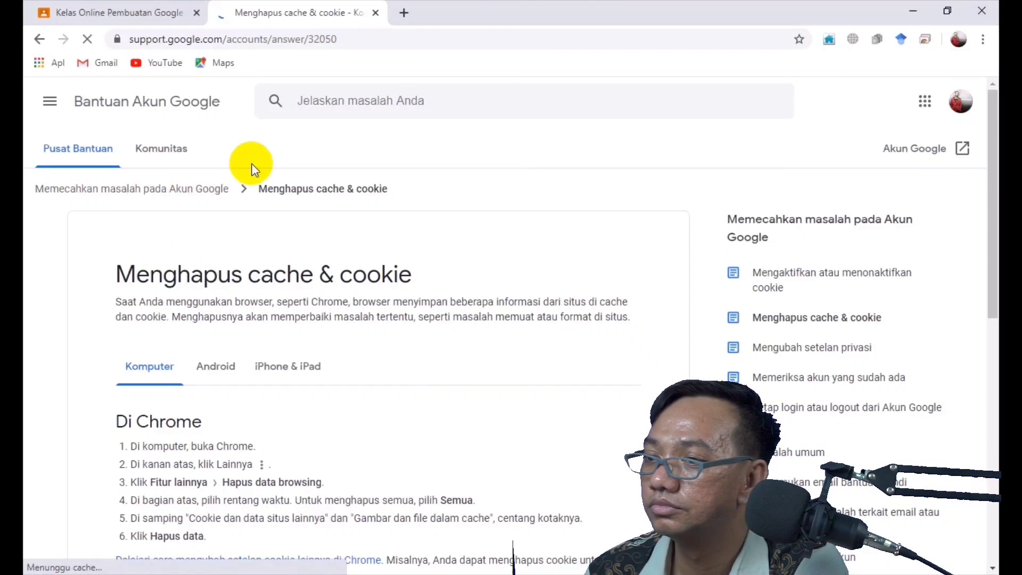
{"action": "left_click", "coordinate": [40, 41]}
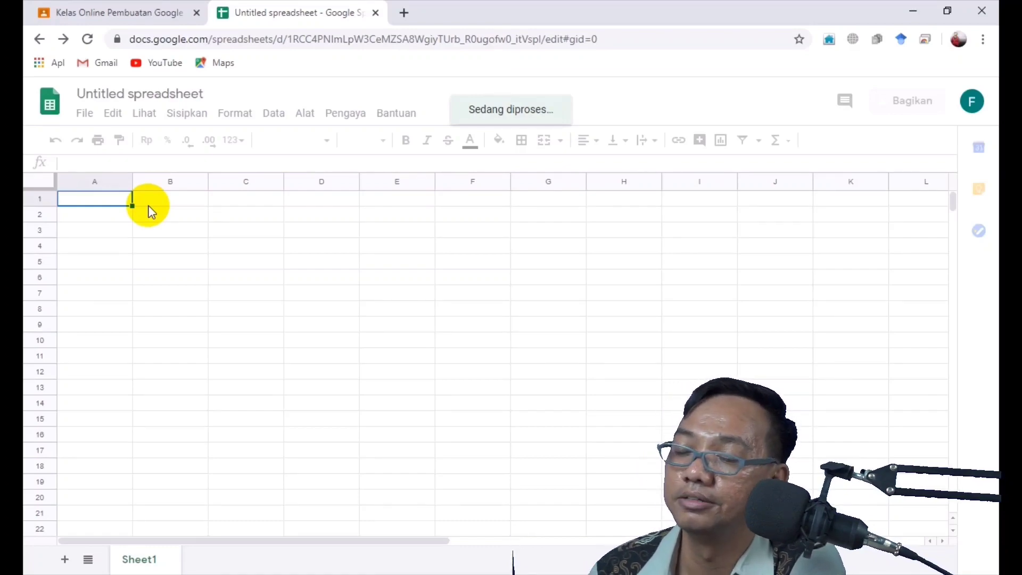
Enter the 'Nama Siswa' heading in A1 with Dudi, Anggun and Heti below it
{"action": "type", "text": "Nama Siswa"}
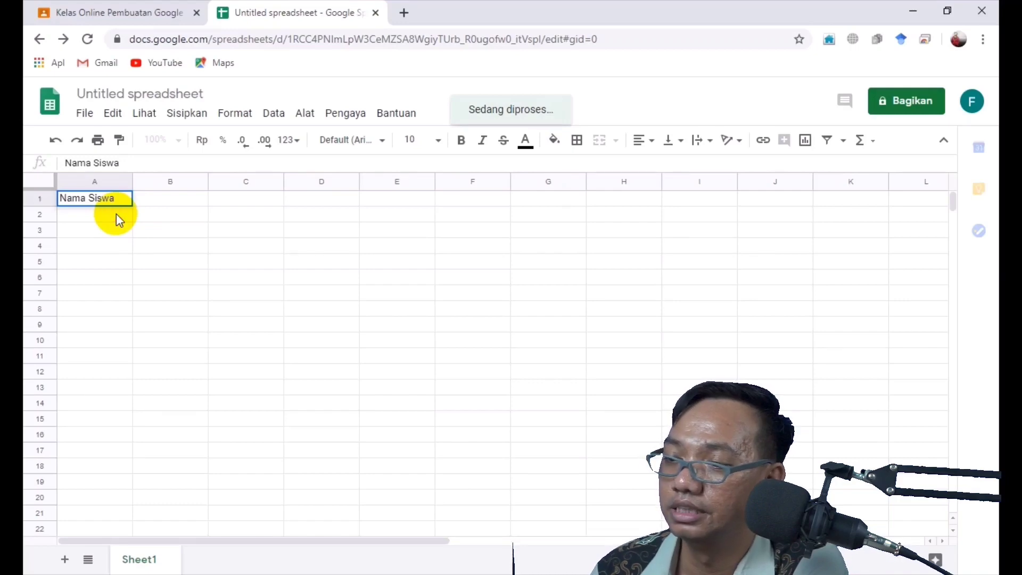
{"action": "key", "text": "Return"}
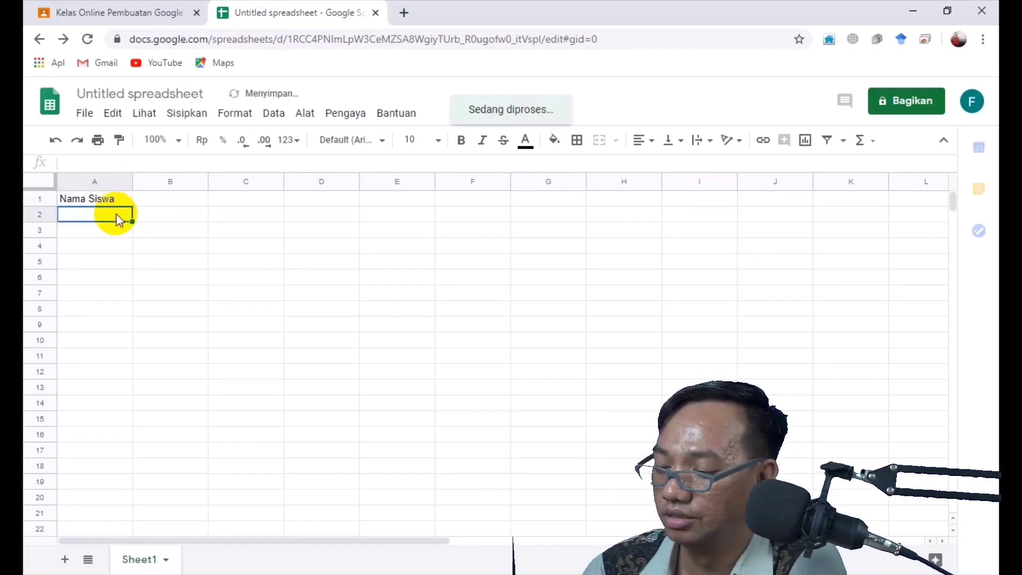
{"action": "type", "text": "Dudi"}
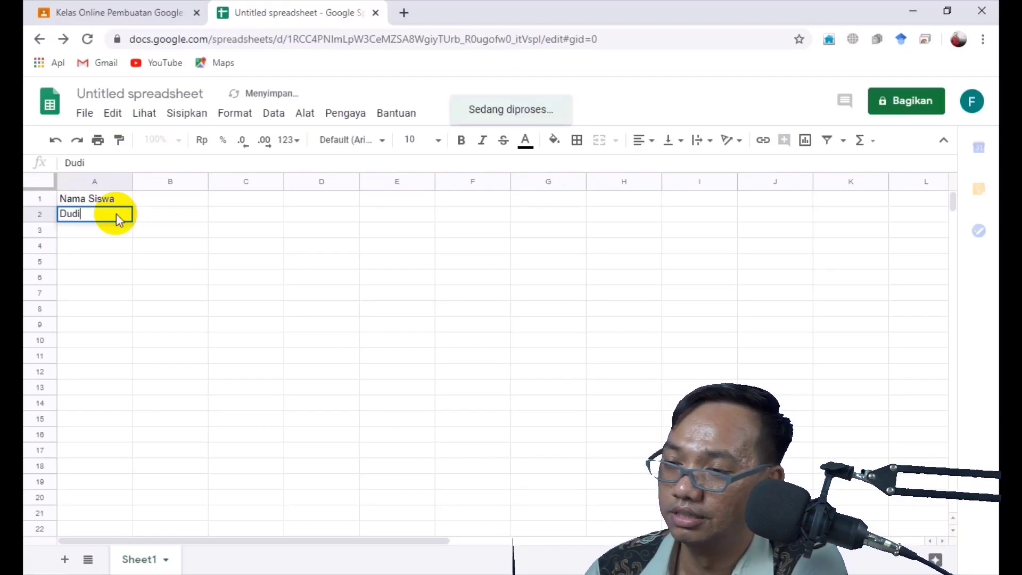
{"action": "key", "text": "Return"}
{"action": "type", "text": "Anggun"}
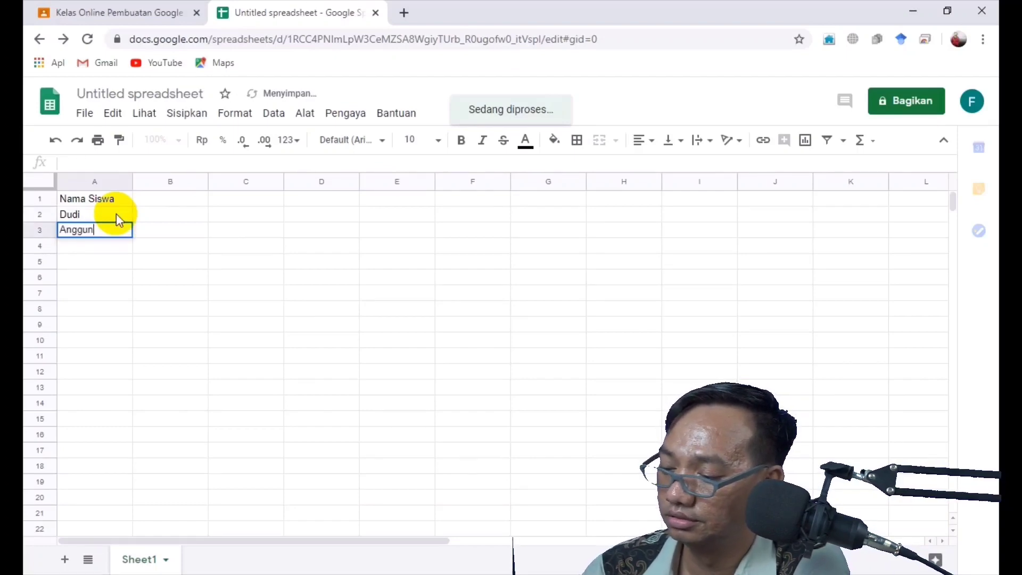
{"action": "key", "text": "Return"}
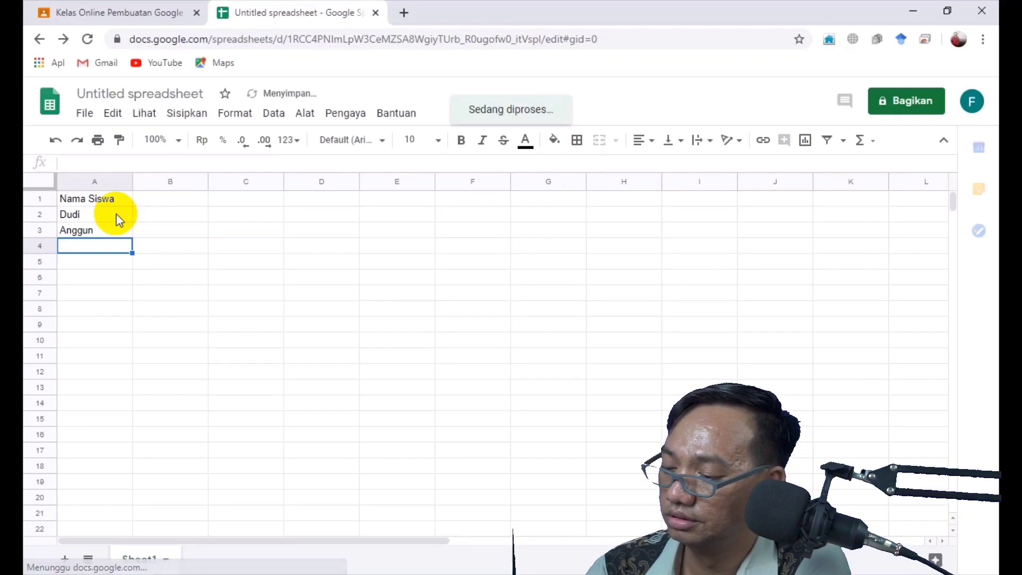
{"action": "type", "text": "Heti"}
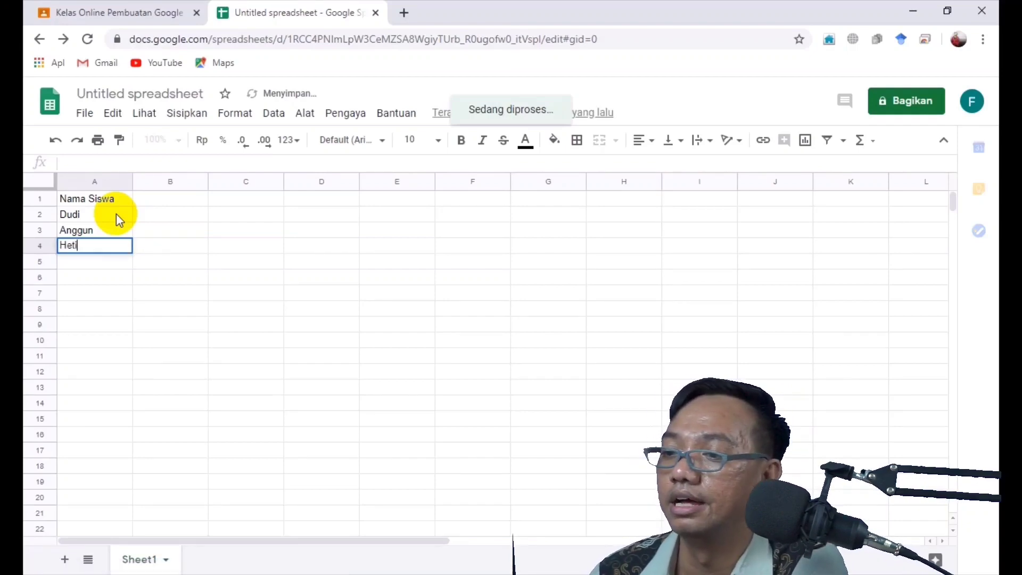
Add the 'Nilai' heading in B1 with scores of 80 beneath it
{"action": "left_click", "coordinate": [149, 204]}
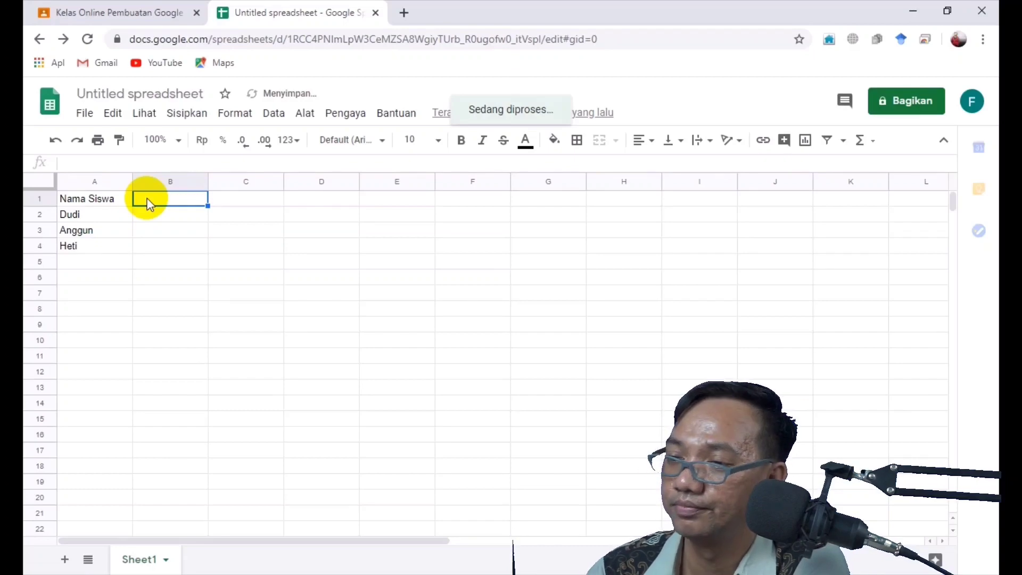
{"action": "type", "text": "Nilai"}
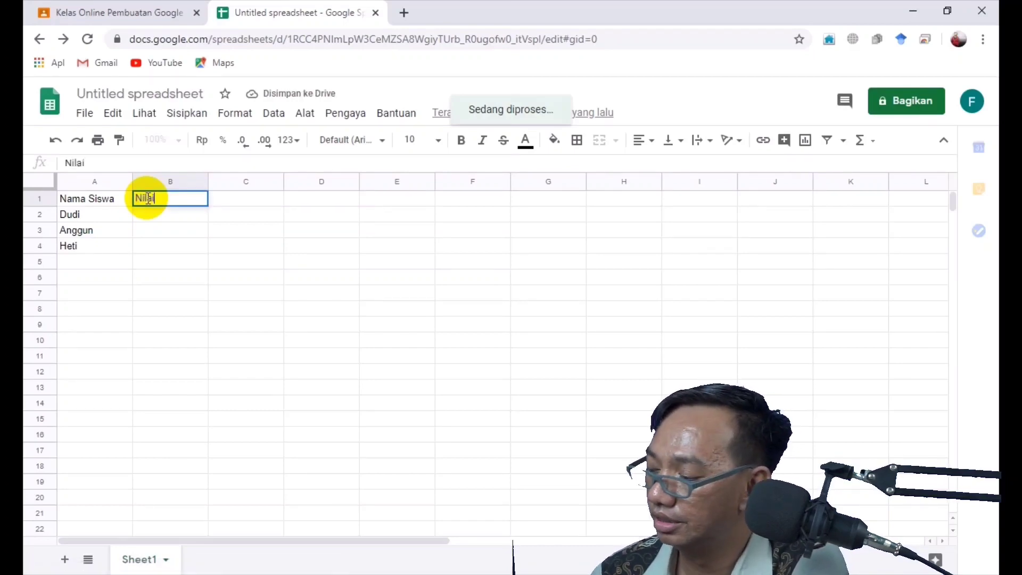
{"action": "key", "text": "Return"}
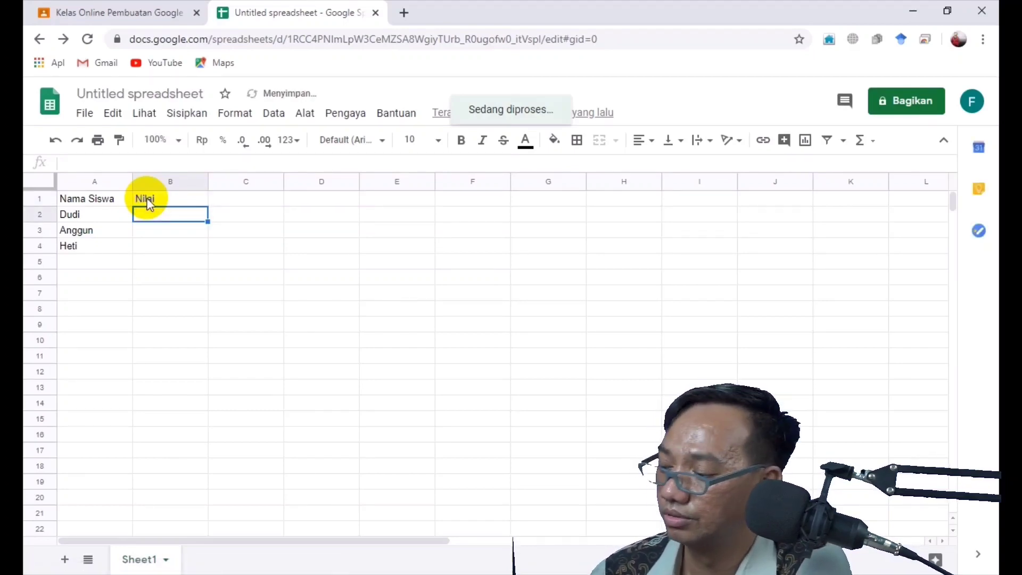
{"action": "type", "text": "80"}
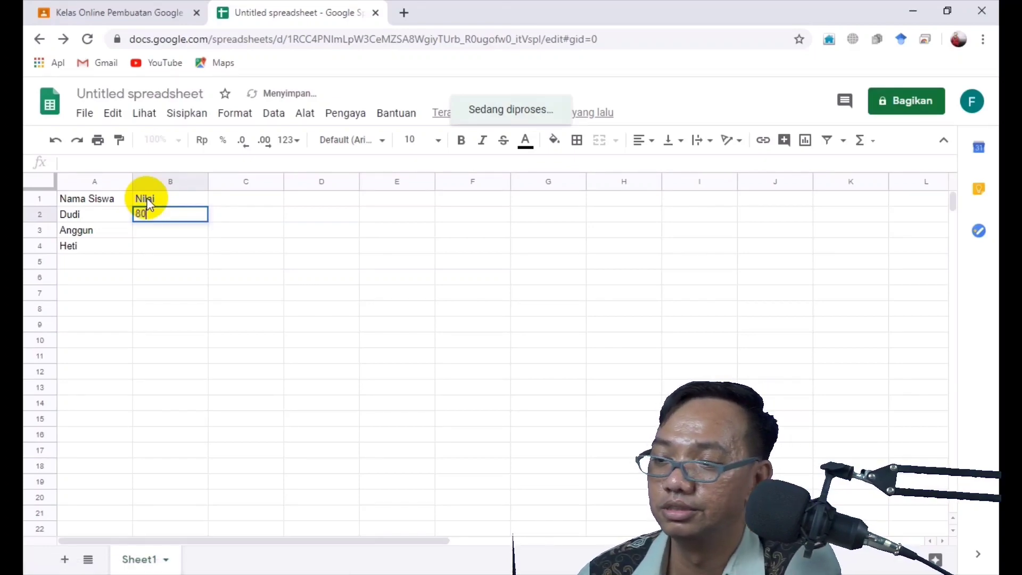
{"action": "key", "text": "Return"}
{"action": "type", "text": "80"}
{"action": "key", "text": "Return"}
{"action": "type", "text": "80"}
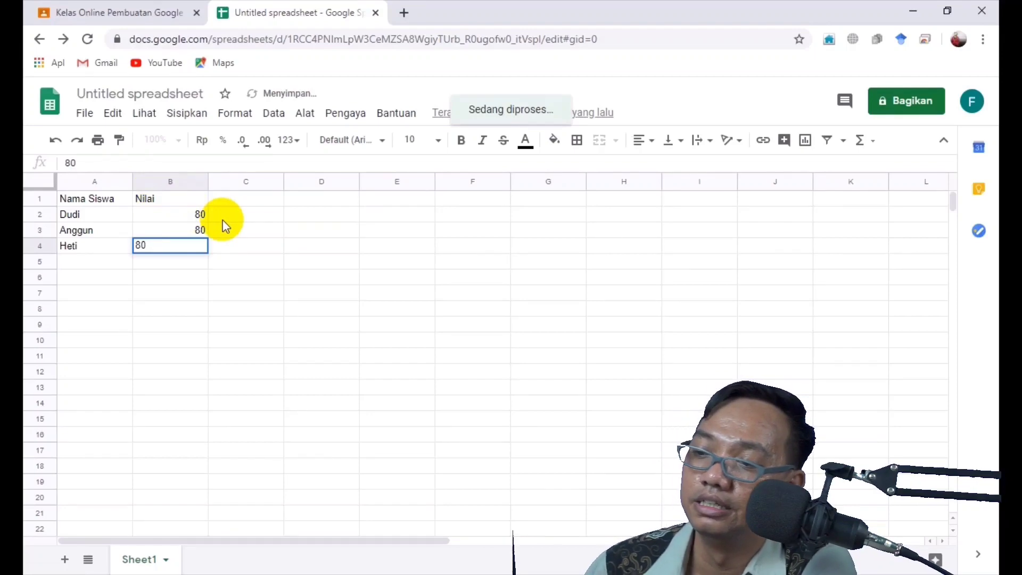
{"action": "key", "text": "Return"}
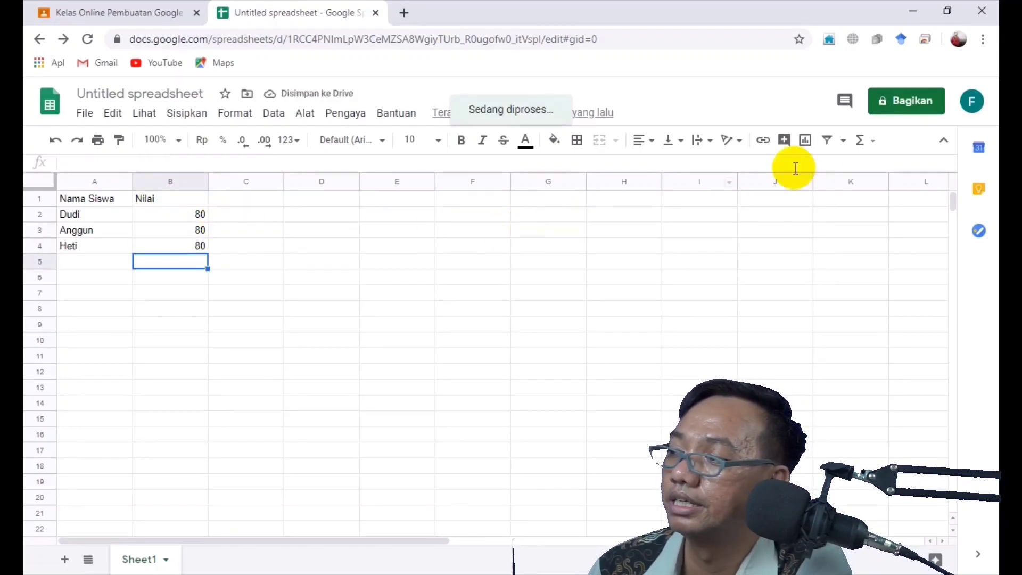
Copy the spreadsheet's share link, keeping its Untitled name, and start a new Classroom post
{"action": "left_click", "coordinate": [893, 113]}
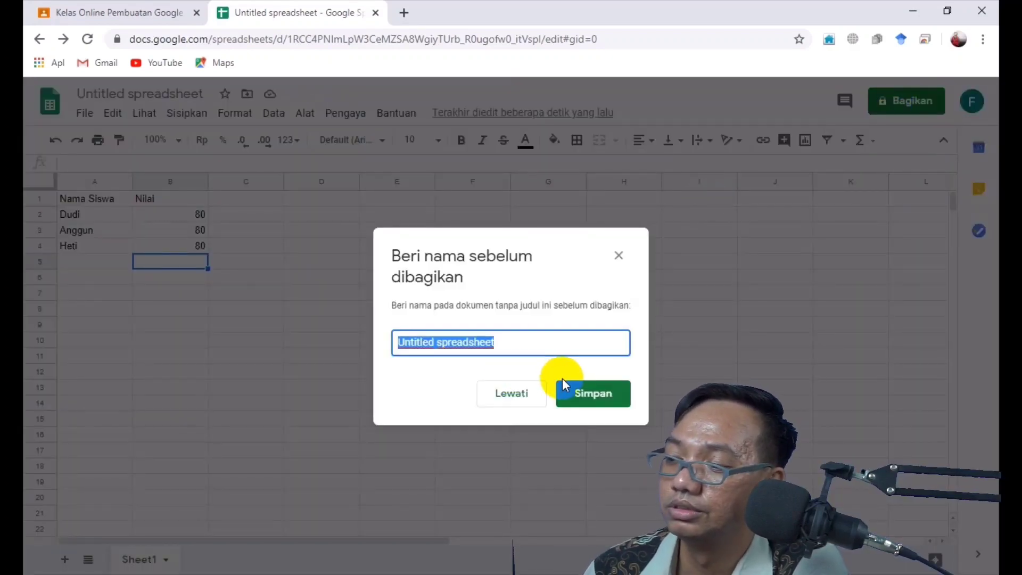
{"action": "left_click", "coordinate": [572, 393]}
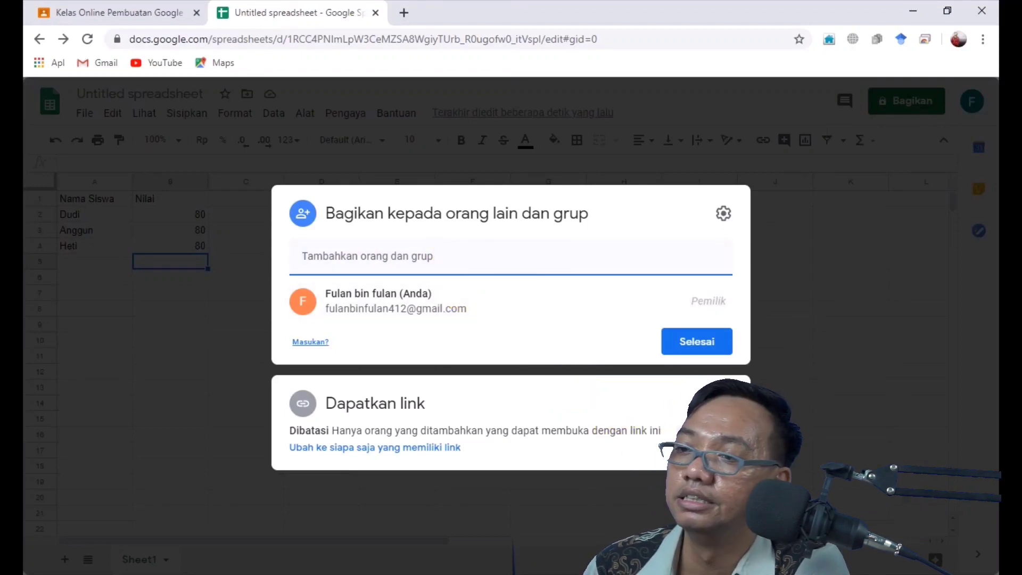
{"action": "left_click", "coordinate": [705, 434]}
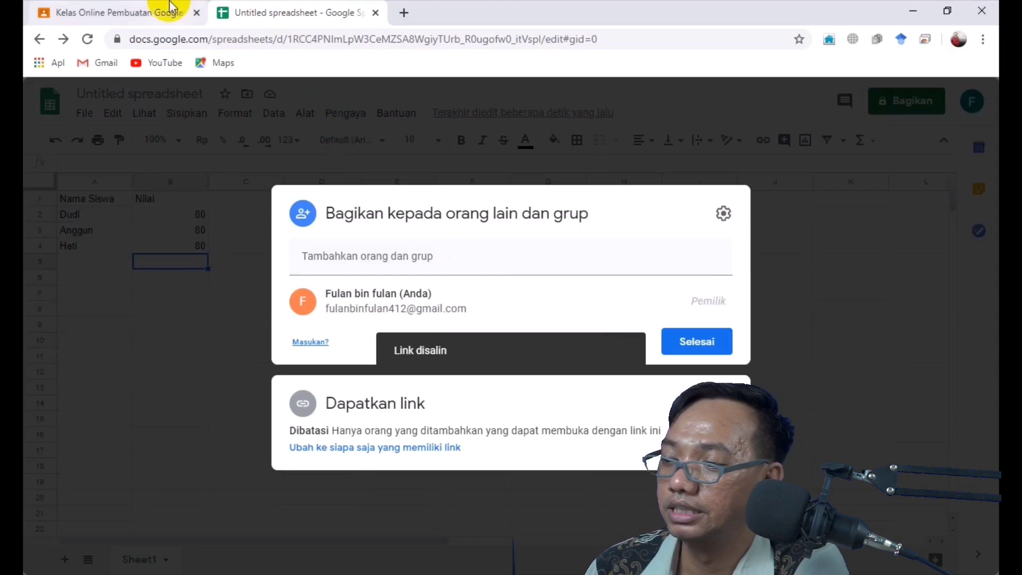
{"action": "left_click", "coordinate": [166, 9]}
{"action": "left_click", "coordinate": [391, 270]}
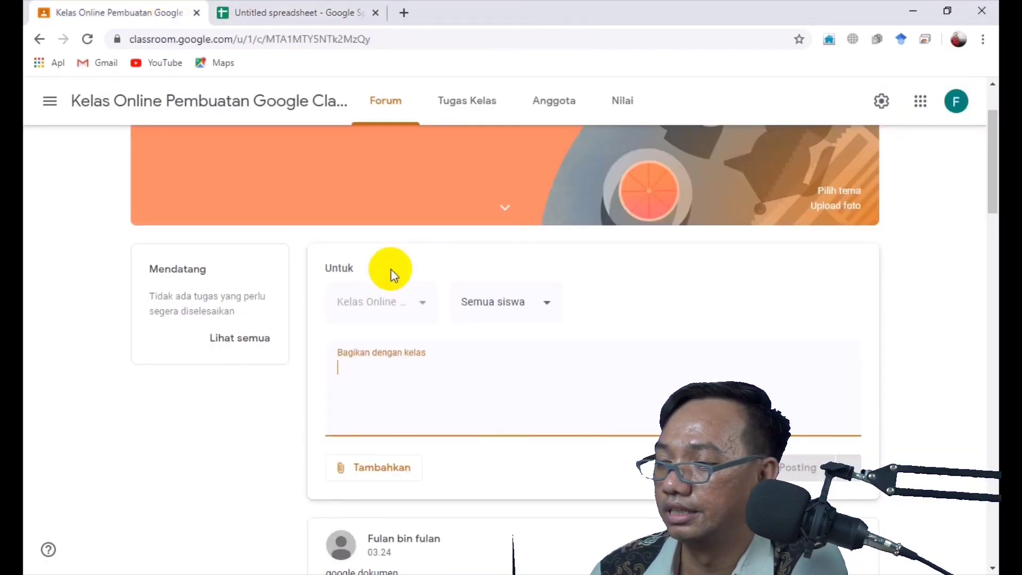
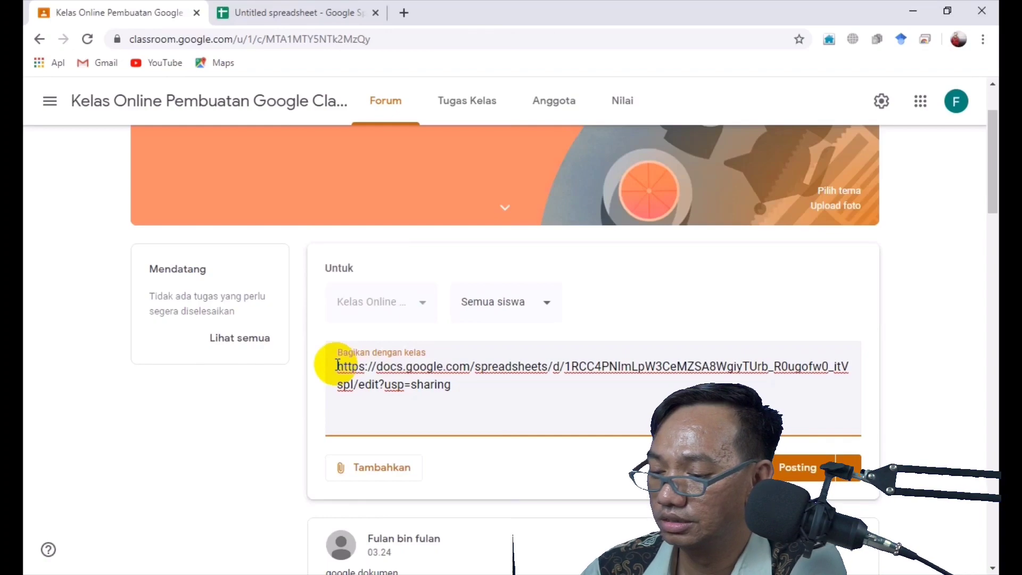
Post the pasted spreadsheet link captioned 'google spreadsheet' to the class stream
{"action": "left_click", "coordinate": [337, 366]}
{"action": "type", "text": "google s"}
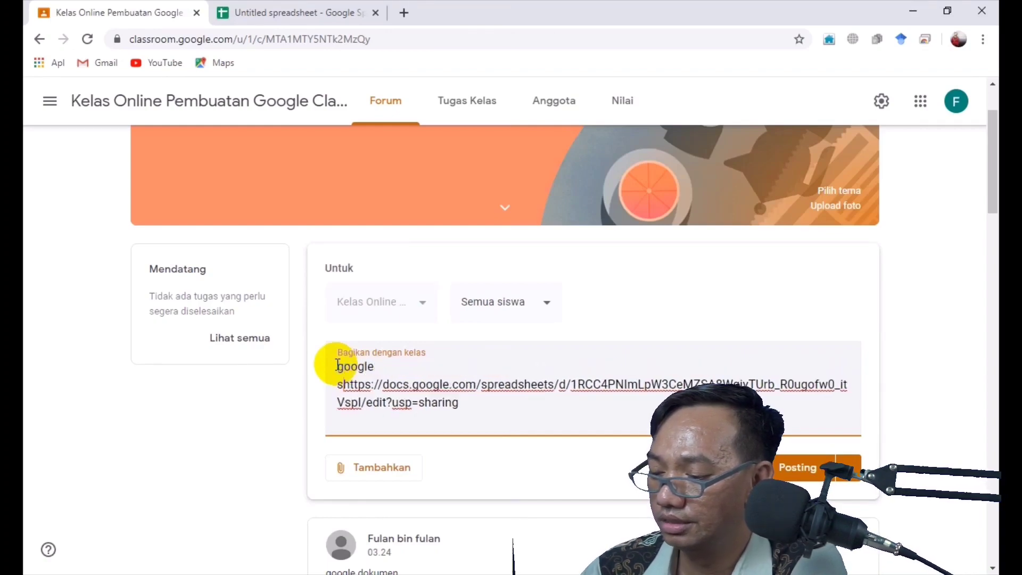
{"action": "type", "text": "preadshe"}
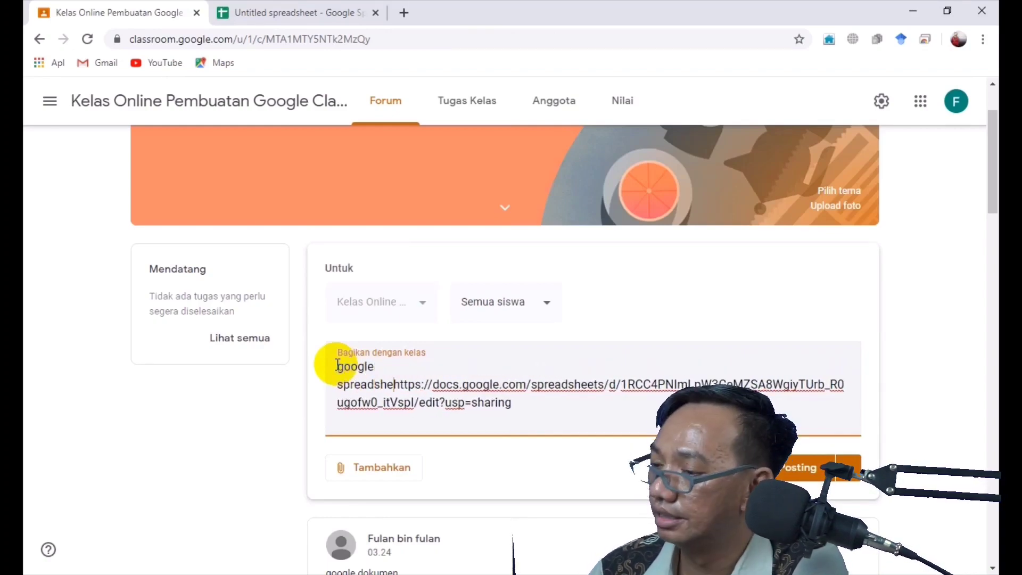
{"action": "type", "text": "et"}
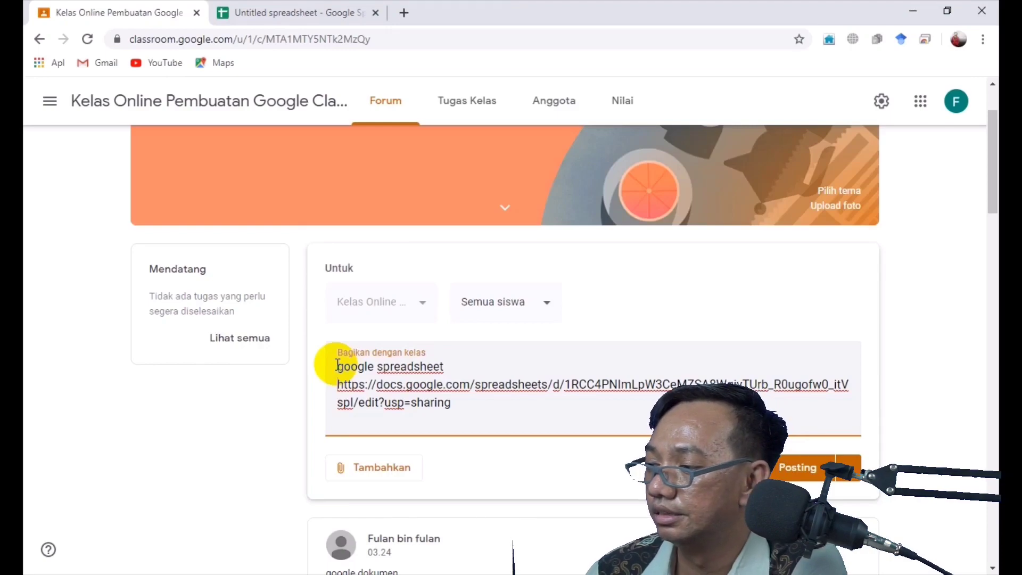
{"action": "left_click", "coordinate": [810, 468]}
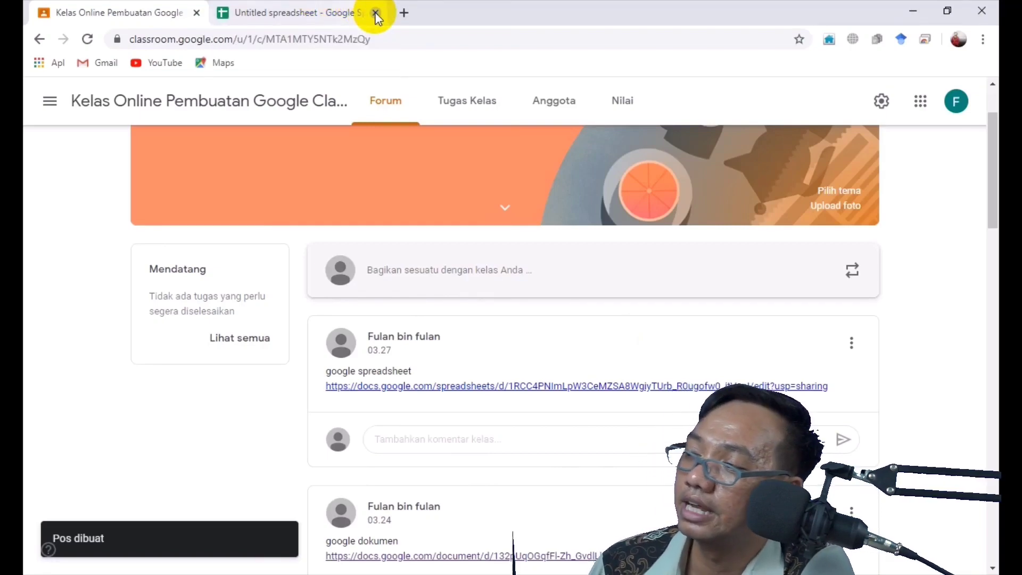
Close the spreadsheet tab and launch Google Slides from the apps menu
{"action": "left_click", "coordinate": [376, 13]}
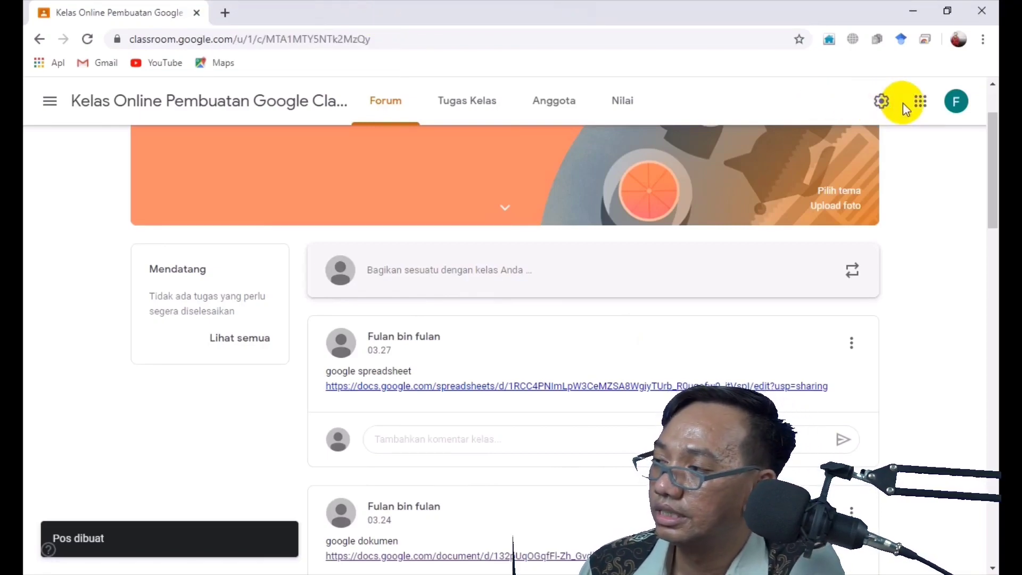
{"action": "left_click", "coordinate": [920, 102]}
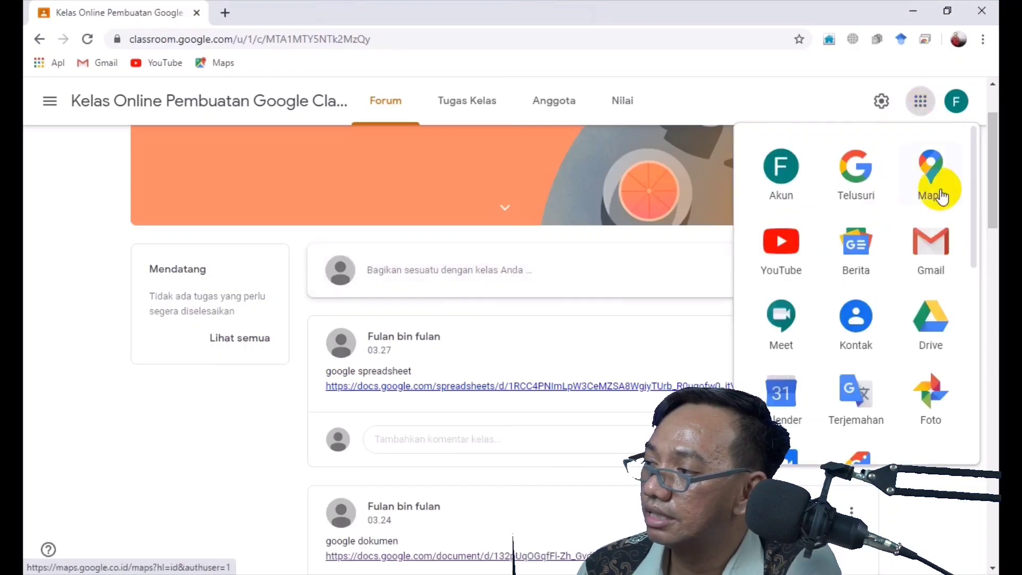
{"action": "left_click_drag", "start_coordinate": [972, 206], "coordinate": [972, 317]}
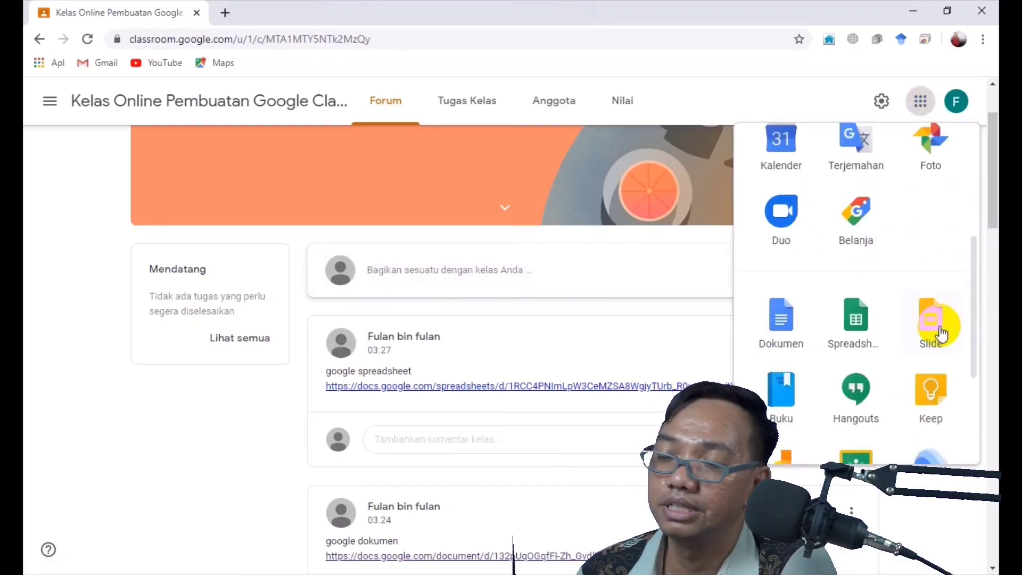
{"action": "left_click", "coordinate": [940, 333]}
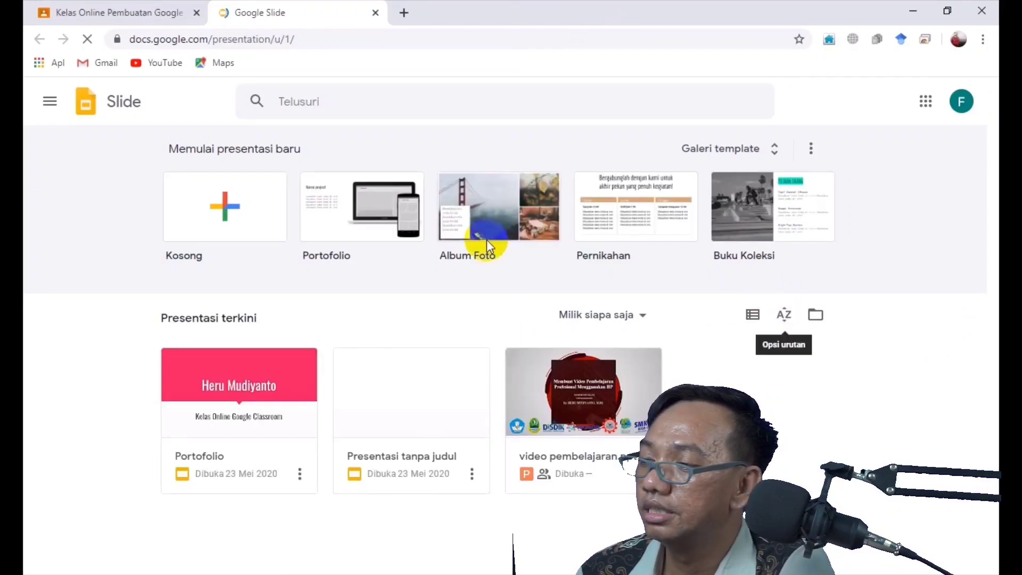
Choose the Portofolio template under Memulai presentasi baru
{"action": "left_click", "coordinate": [358, 222]}
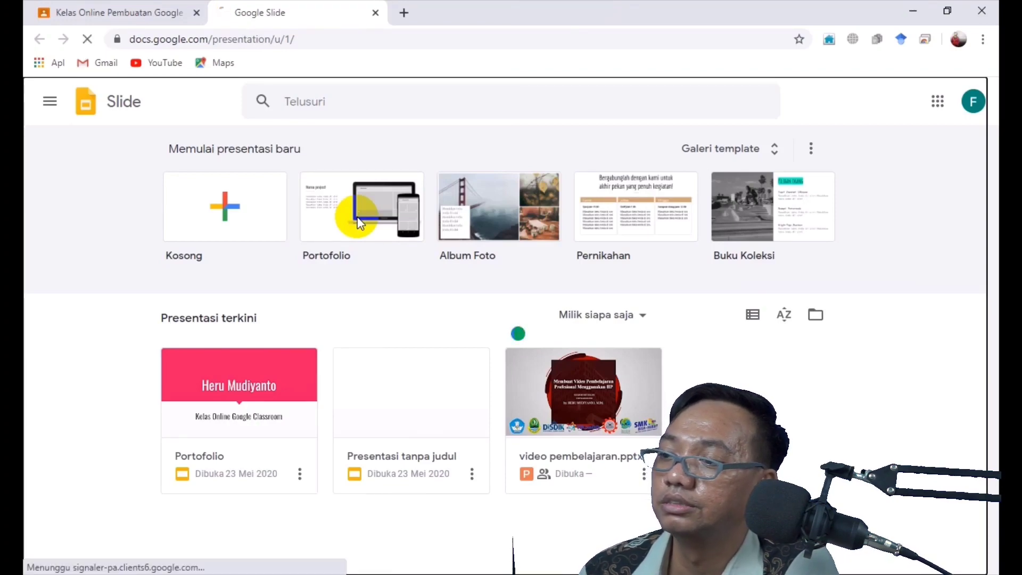